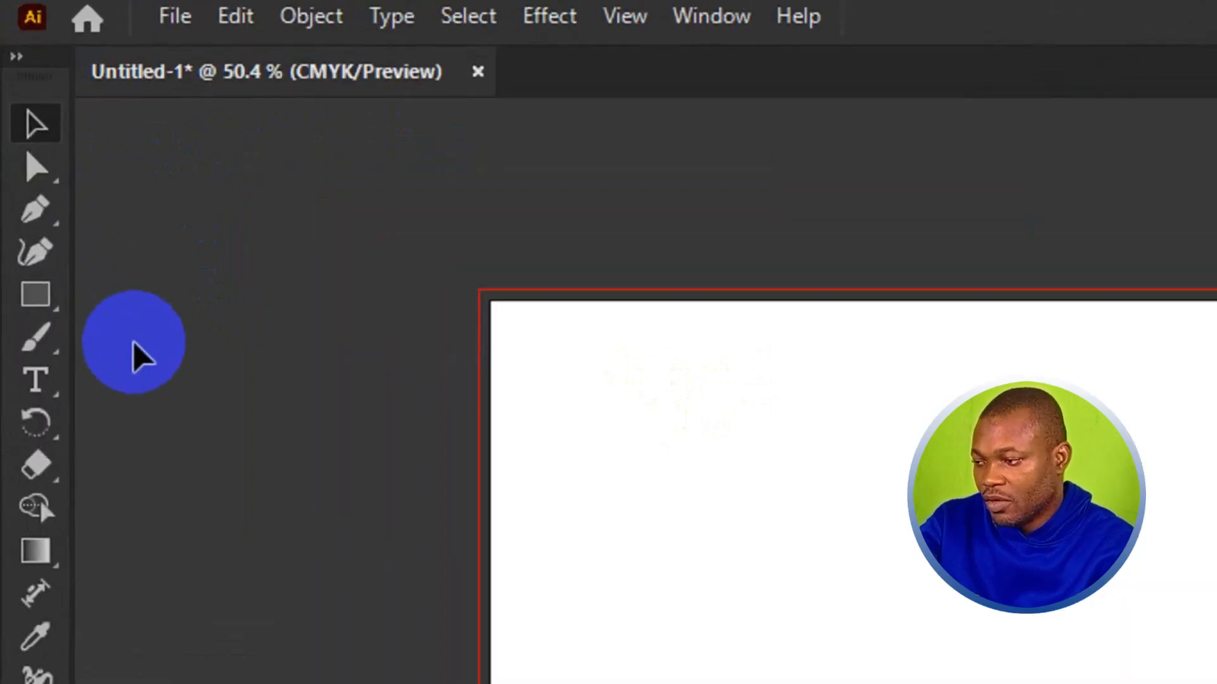
- Draw a circle about 4.86 in in diameter near the middle of the artboard with the Ellipse tool
click(36, 303)
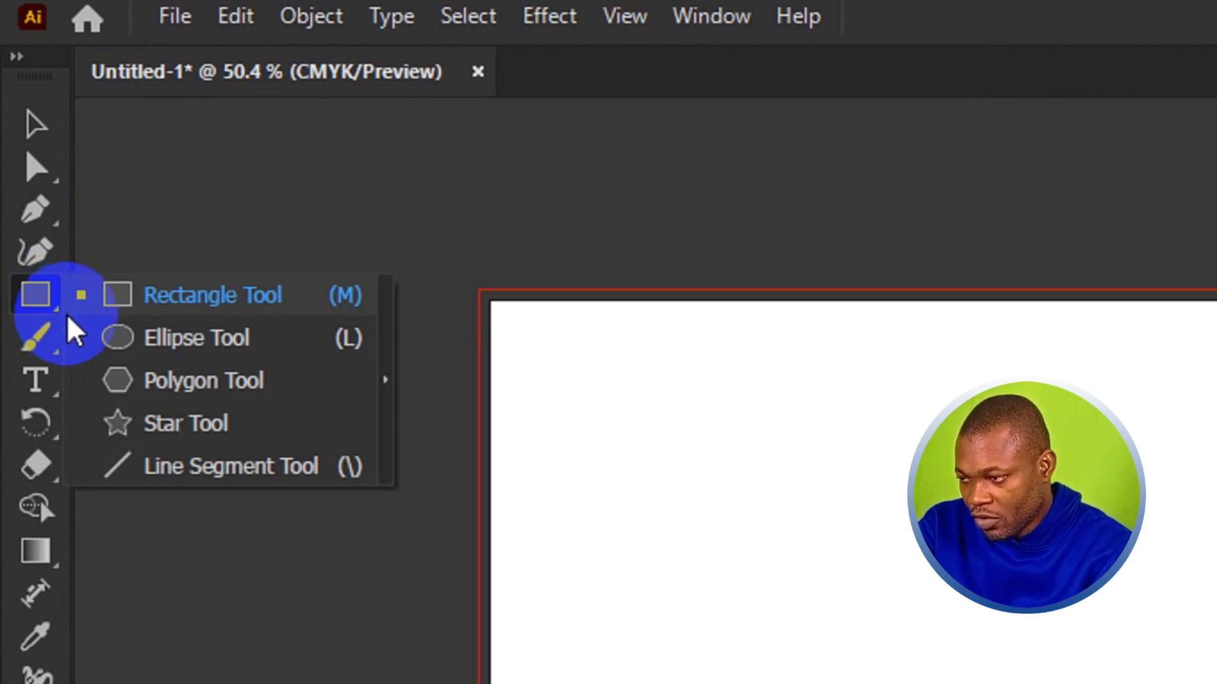
click(309, 340)
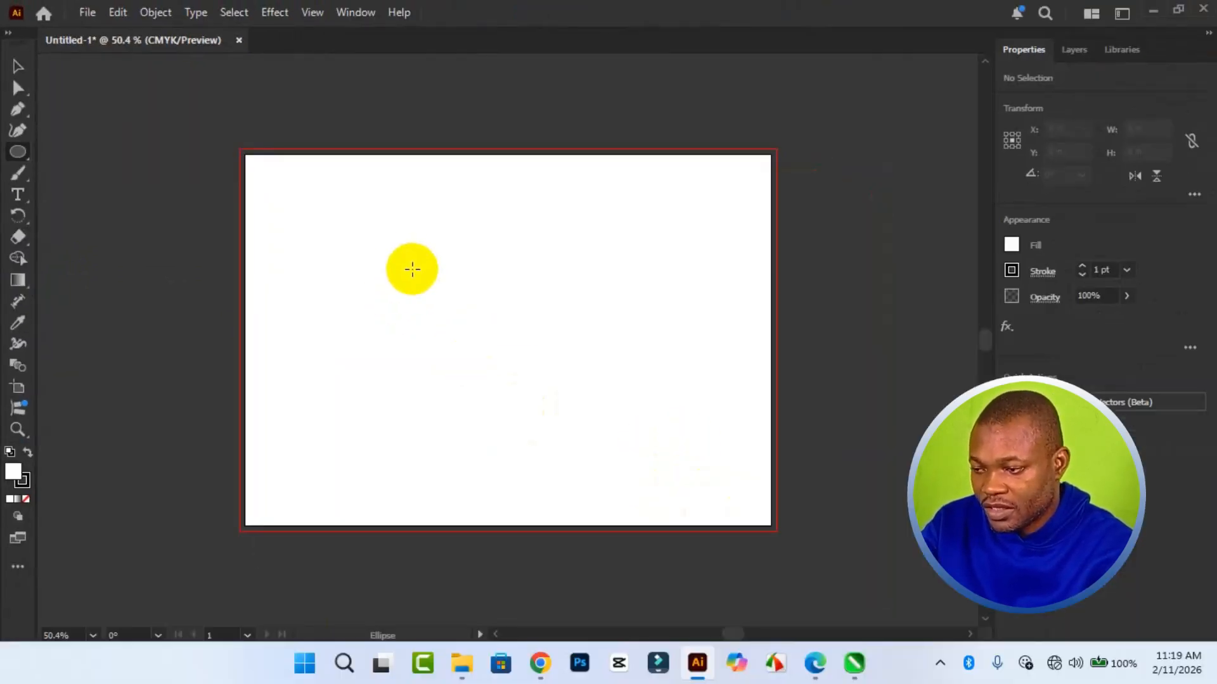
drag(397, 248, 611, 453)
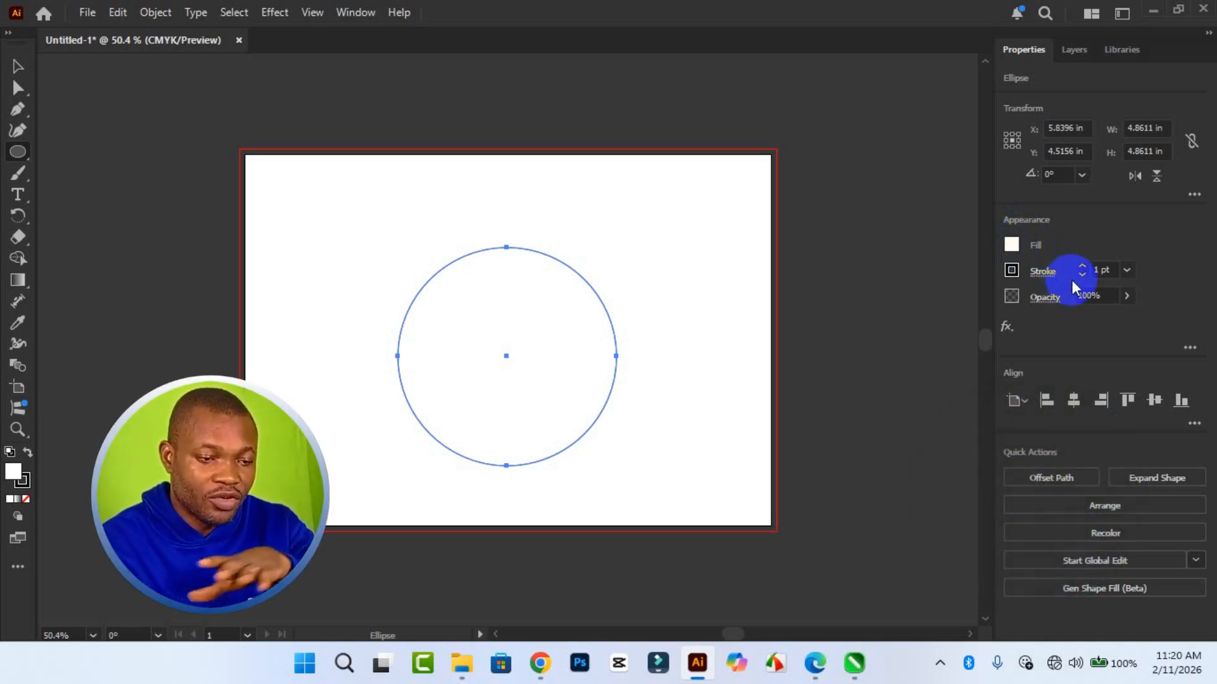
- Try stroke weights of 14 pt, 60 pt and 40 pt on the circle
click(1126, 271)
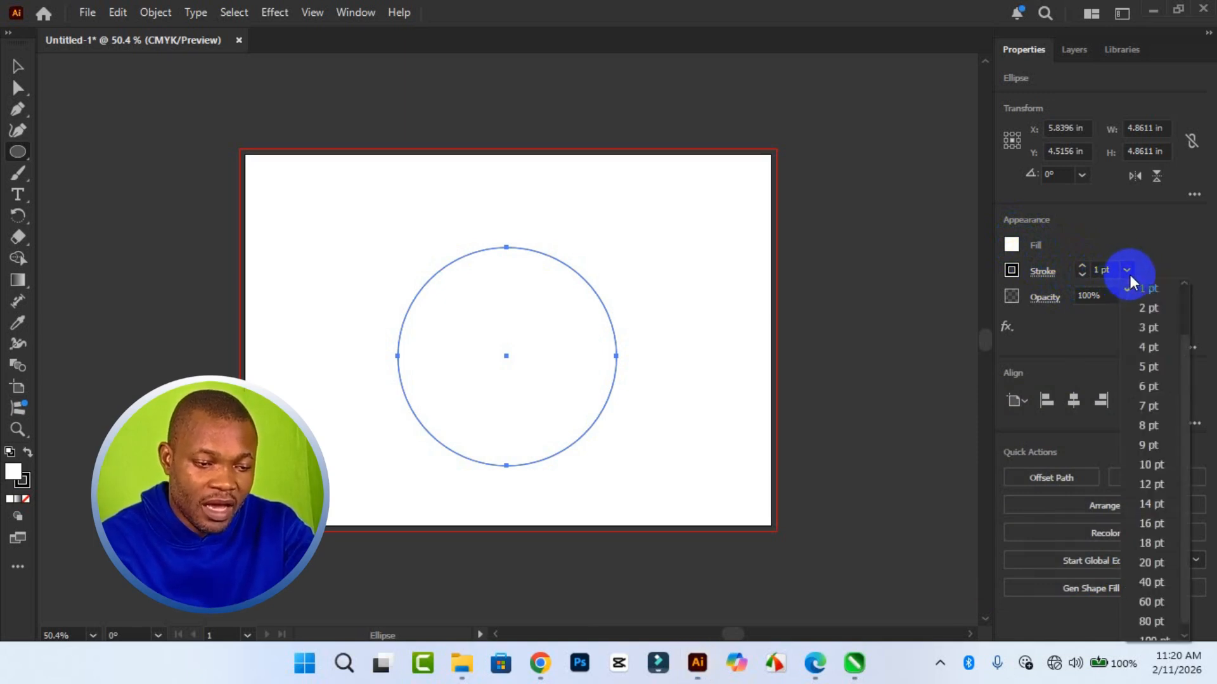
click(1149, 505)
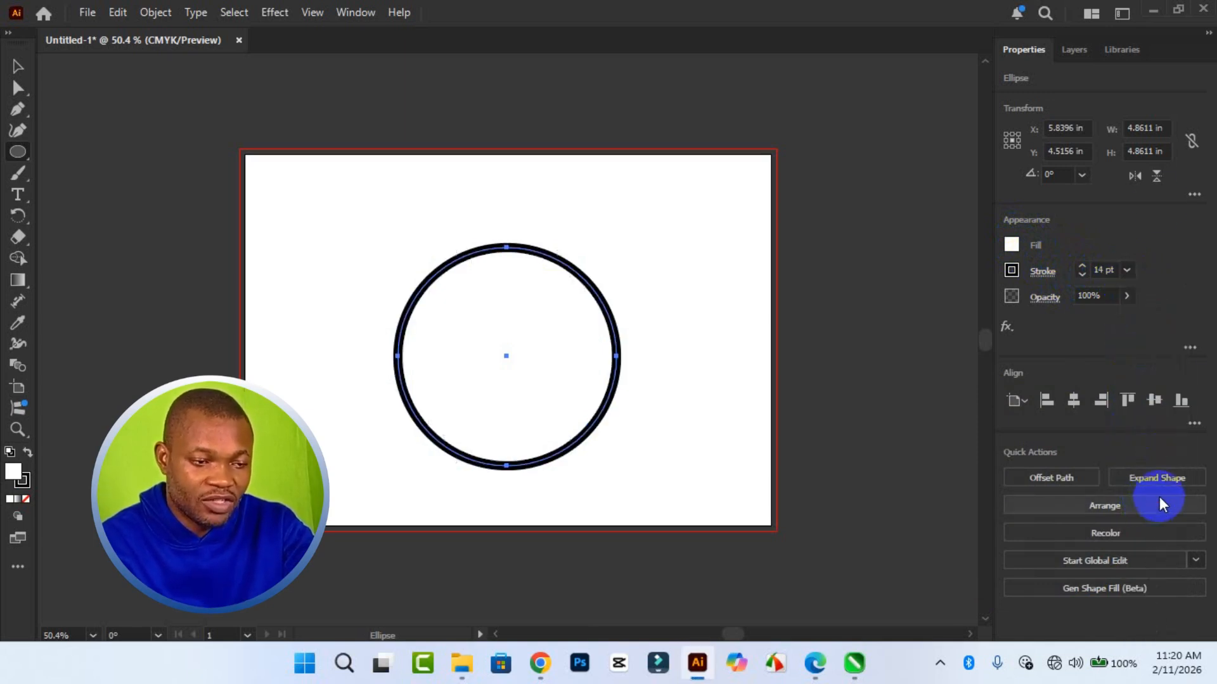
click(1127, 270)
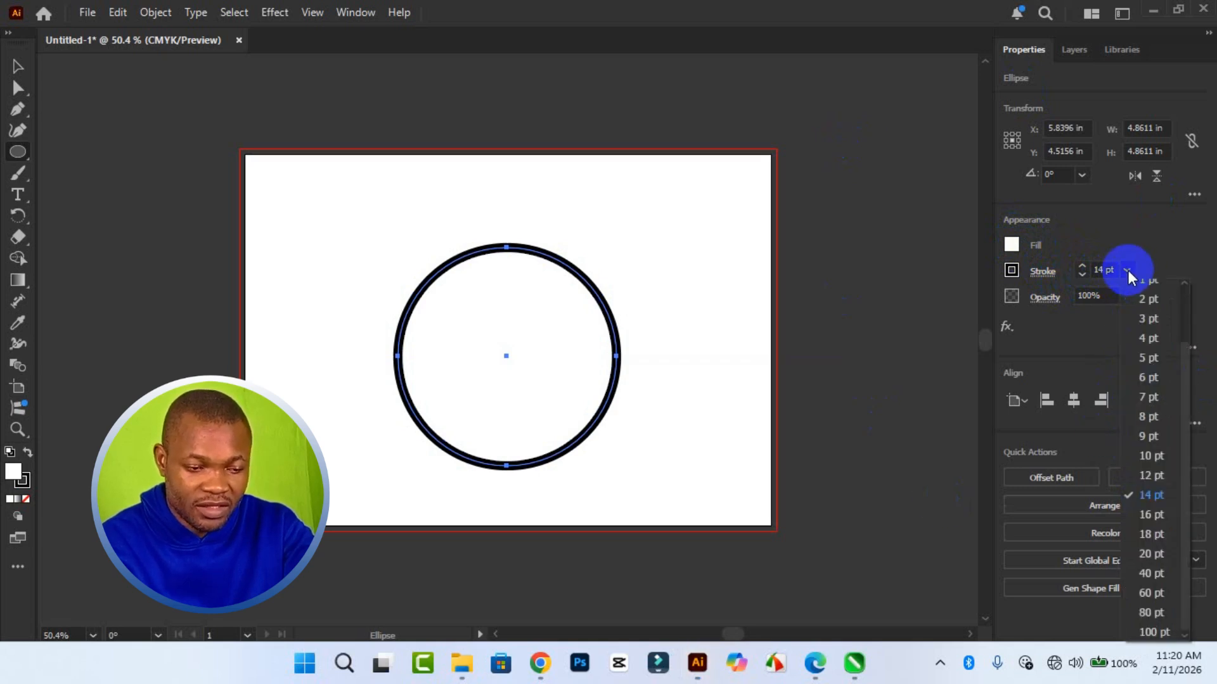
click(1158, 590)
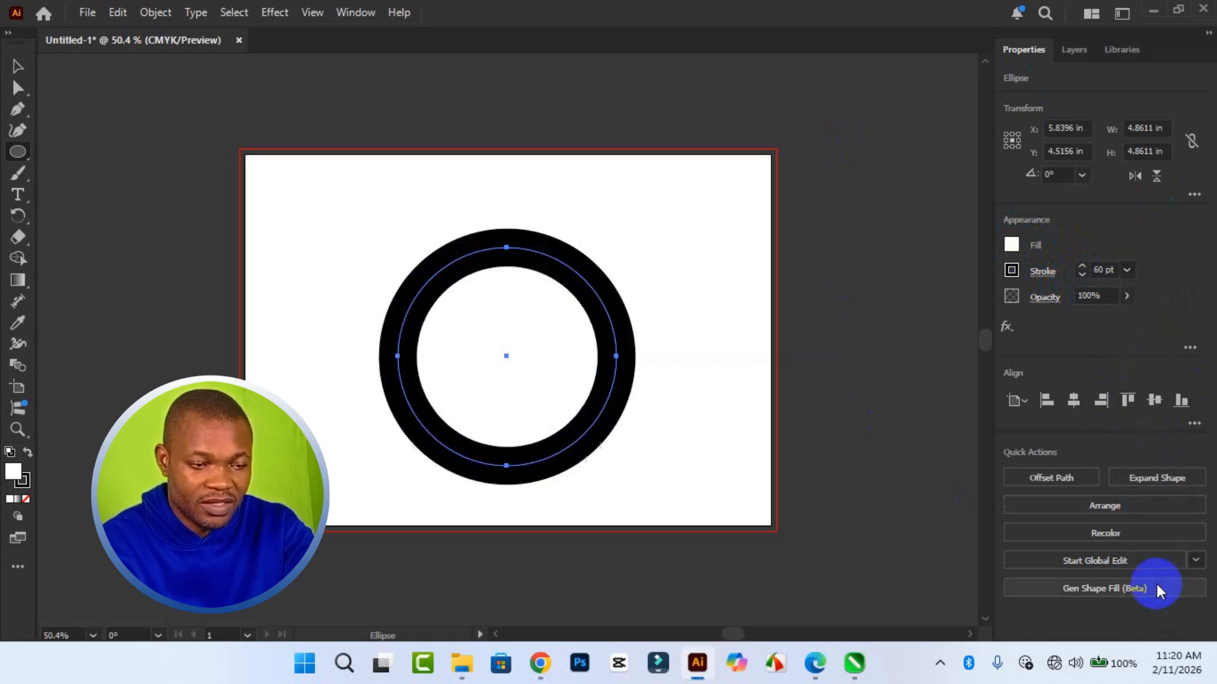
click(1126, 270)
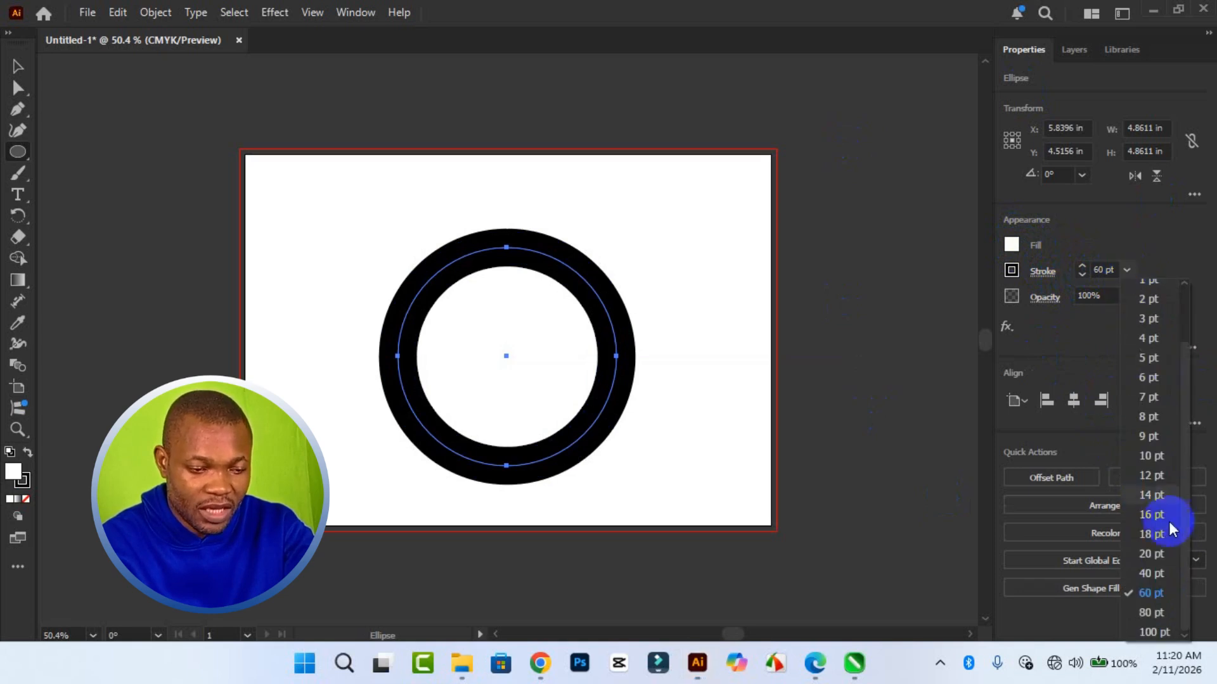
click(1160, 574)
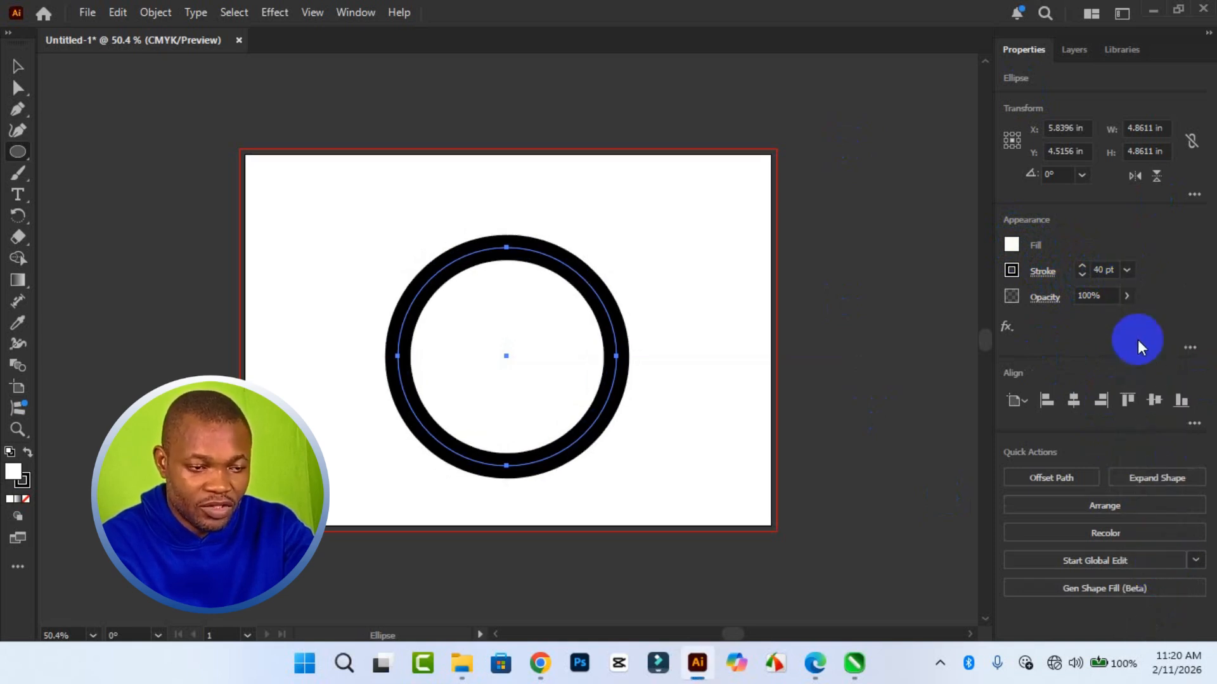
- Set the circle's stroke weight to 25 pt
click(1127, 270)
click(1154, 556)
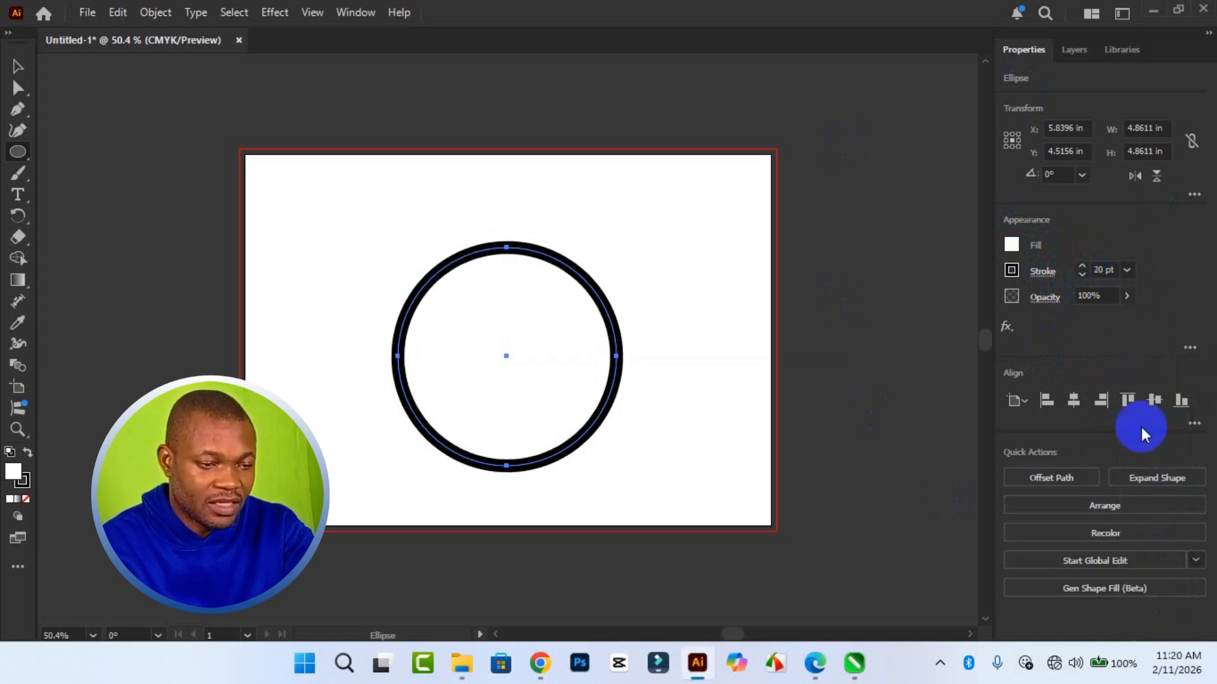
click(1080, 265)
click(1081, 267)
click(1081, 266)
click(1081, 266)
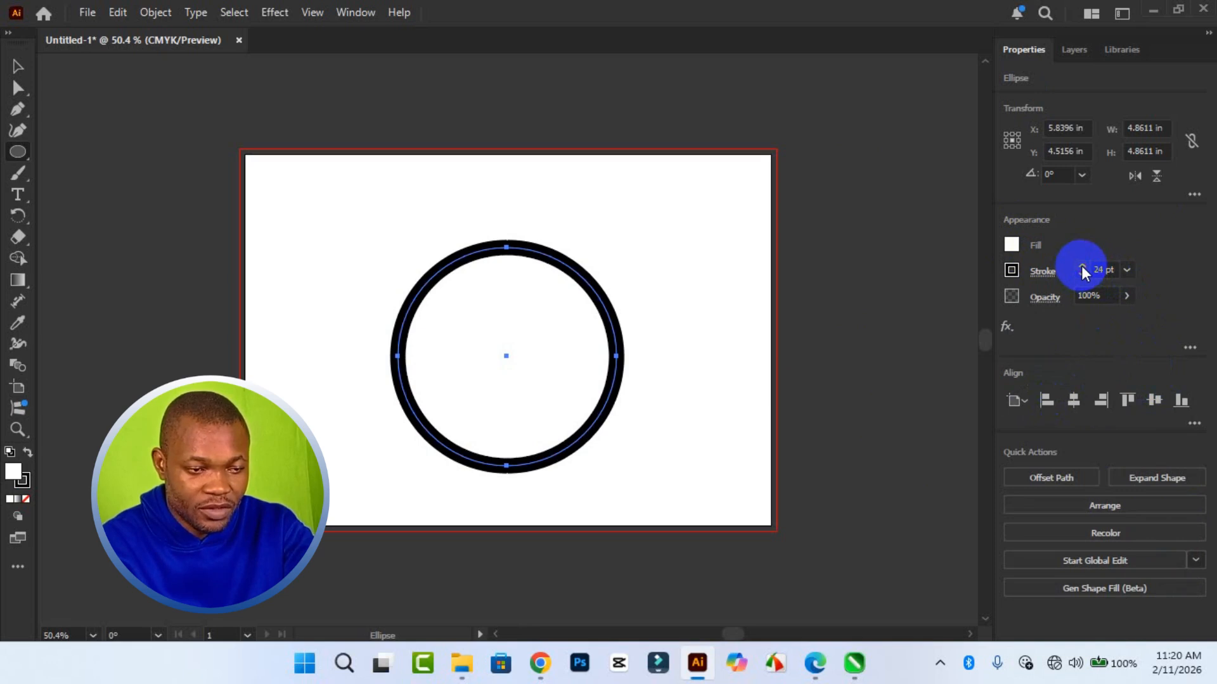
click(1081, 266)
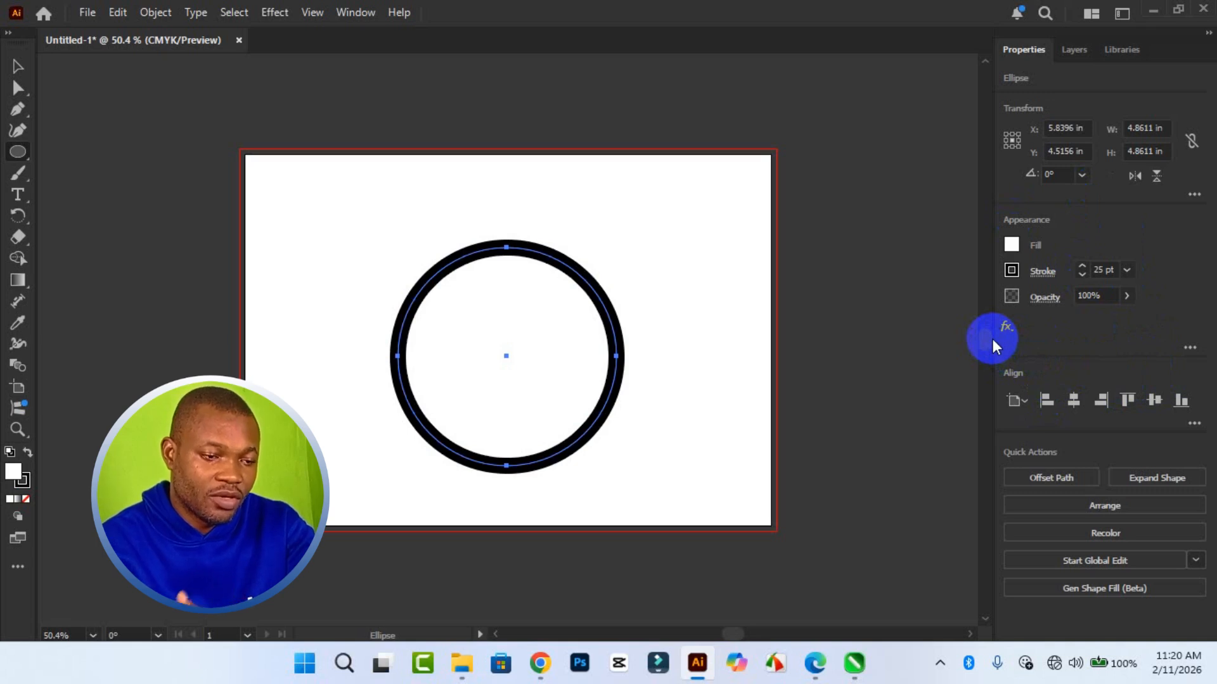
- Color the circle's stroke red and move the circle up and right to about X 7.61 in, Y 3.76 in
click(1012, 274)
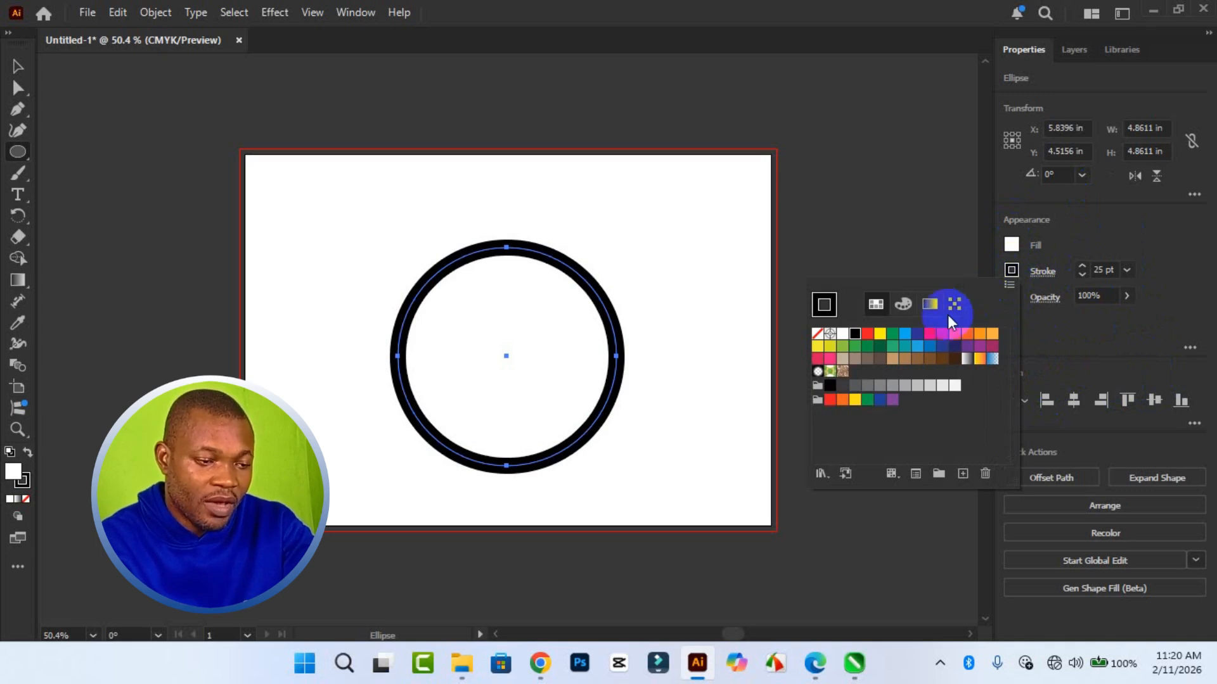
click(867, 334)
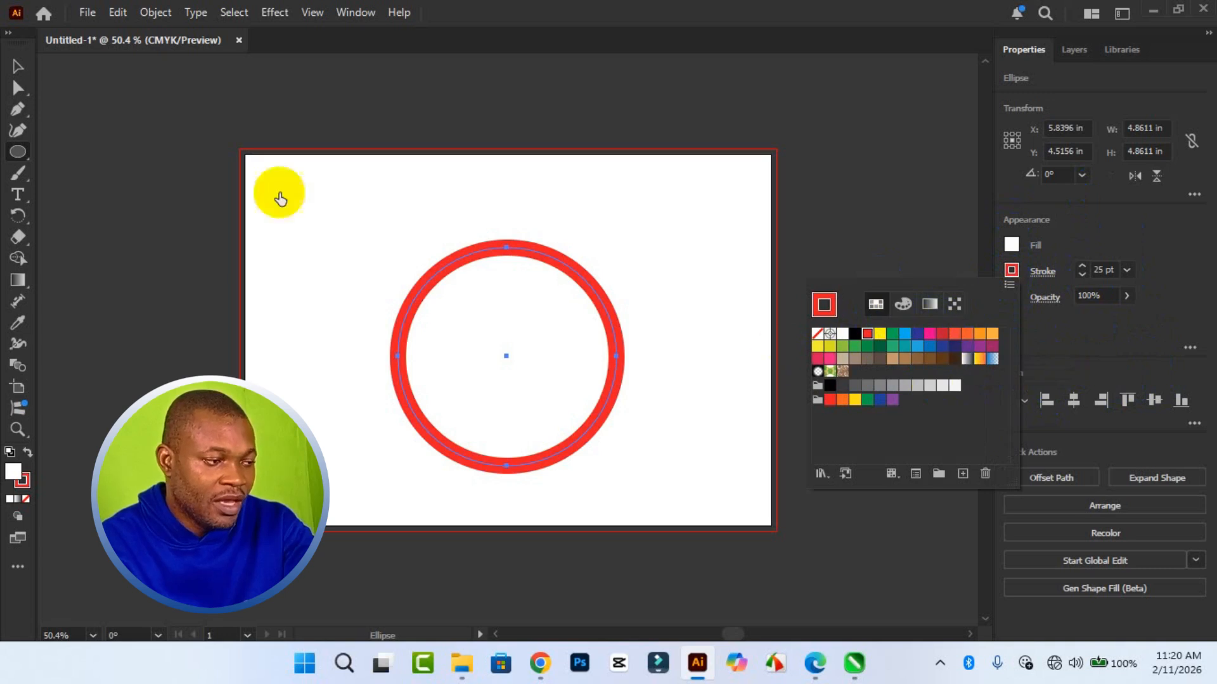
click(12, 69)
click(530, 307)
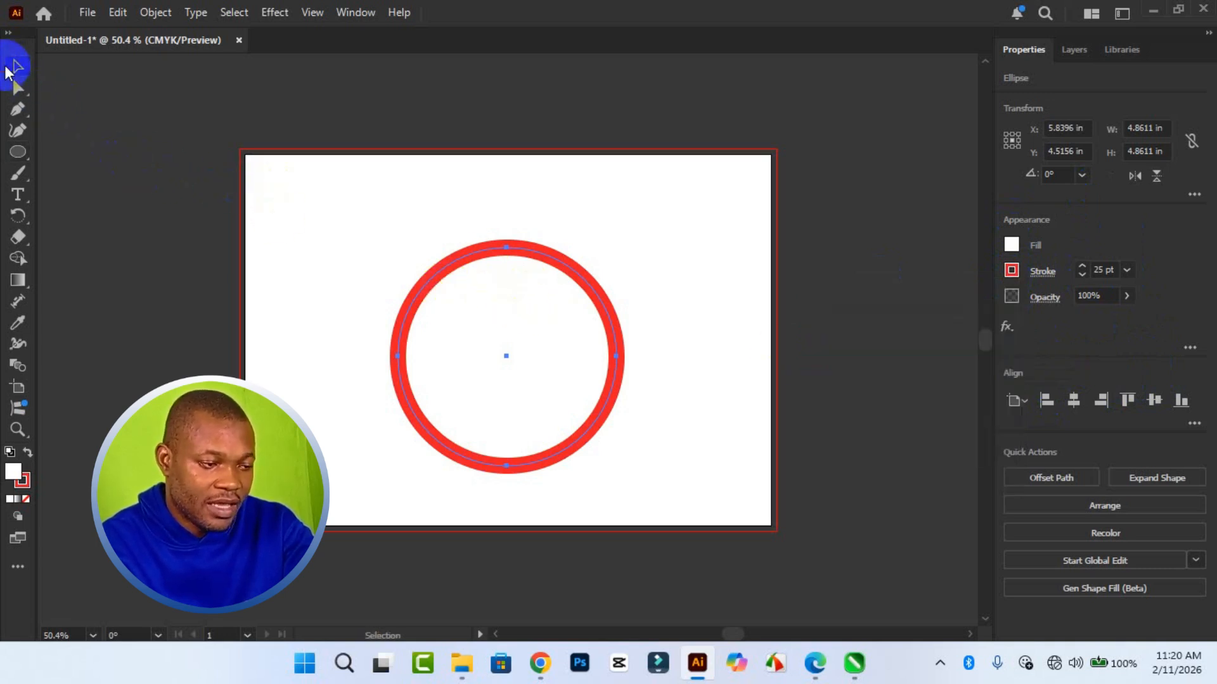
drag(486, 315, 588, 303)
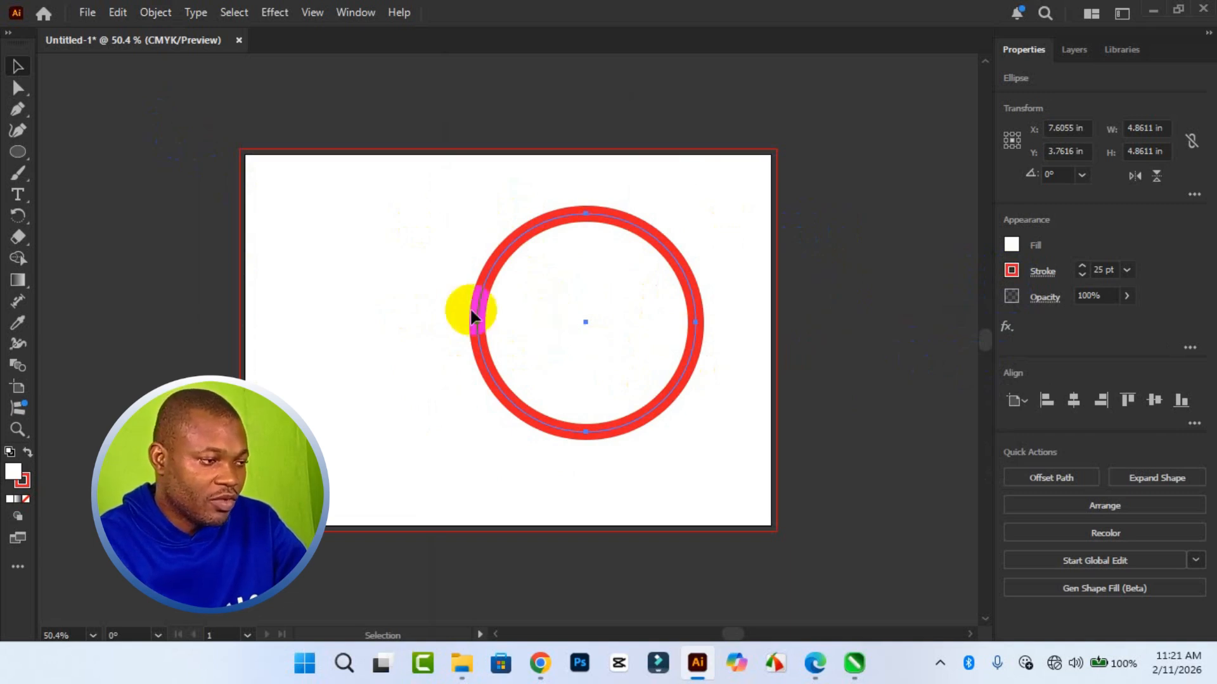
- Copy the red-outlined circle and paste a duplicate onto the artboard
click(116, 12)
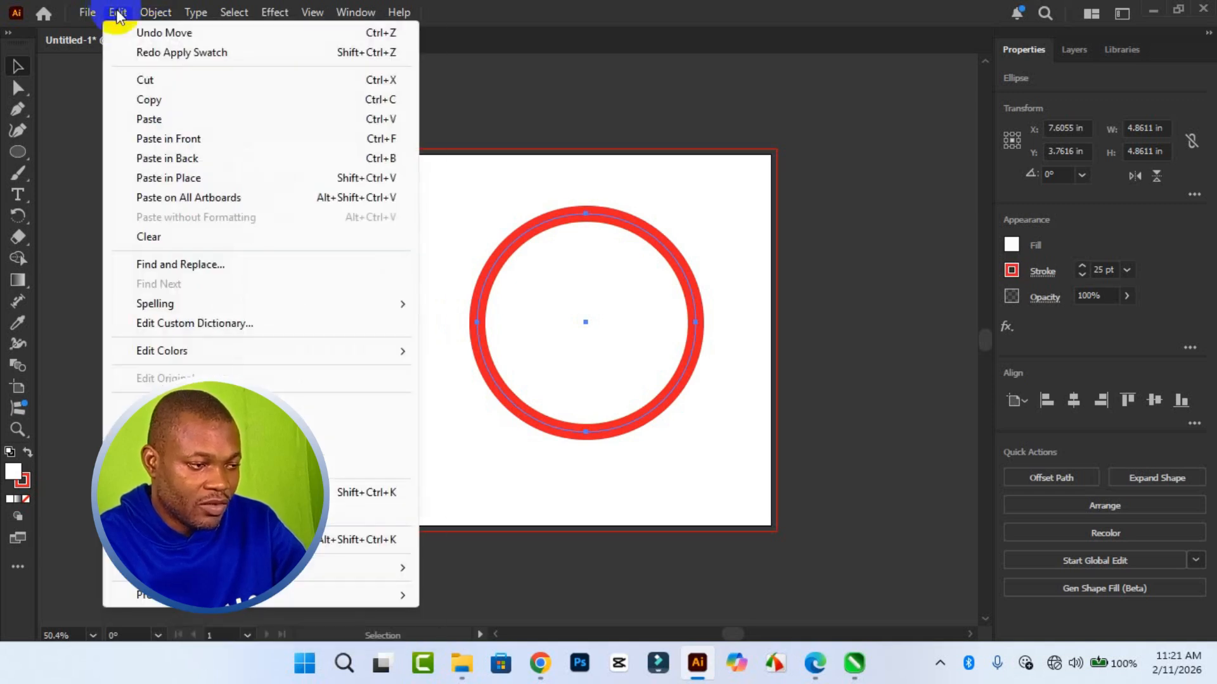
click(252, 107)
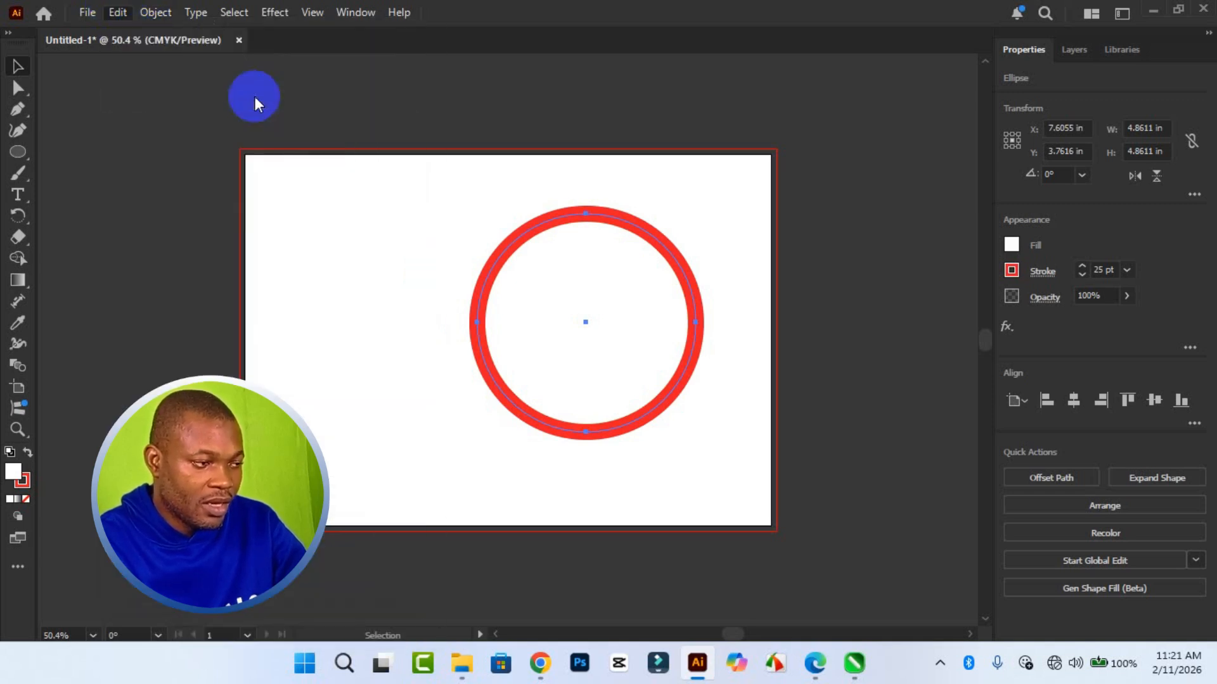
click(119, 15)
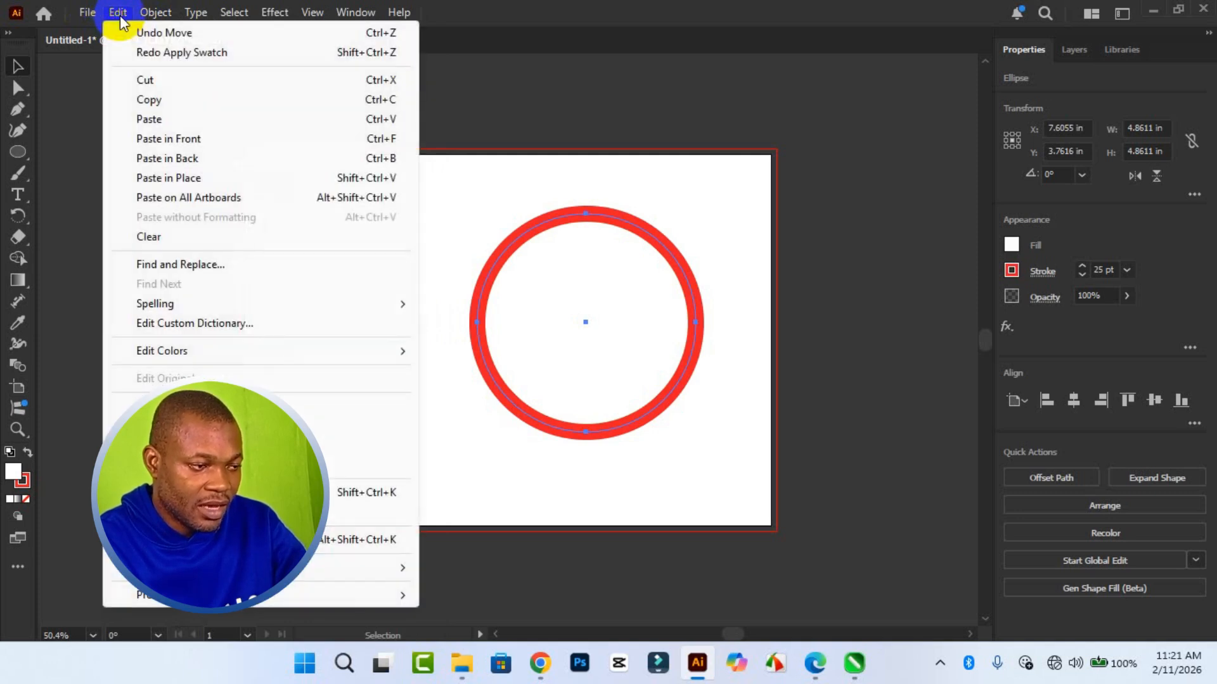
click(328, 123)
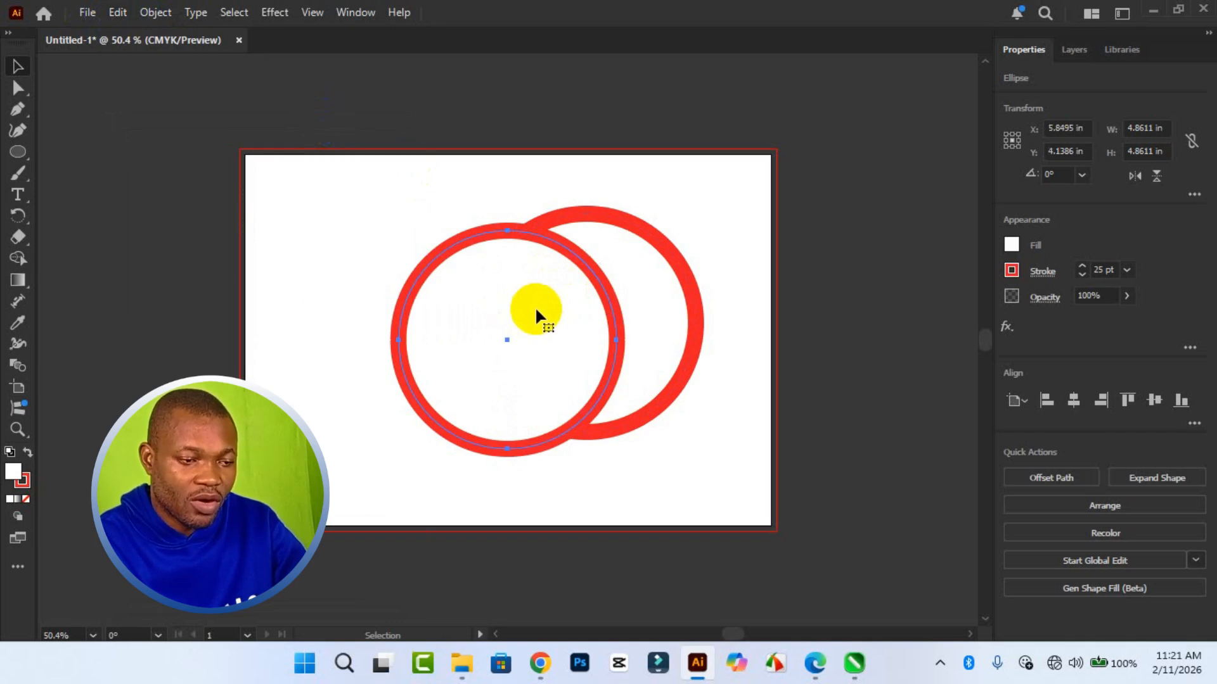
- Remove the stroke from the duplicate circle and fill it with black
click(1011, 271)
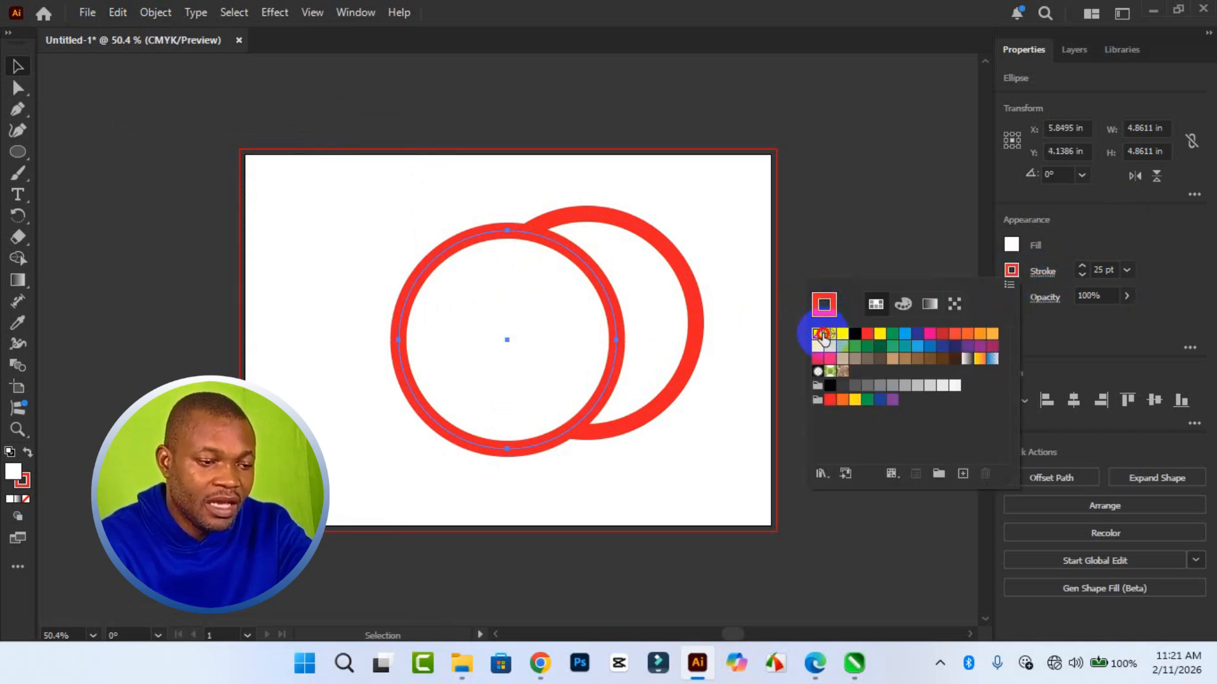
click(821, 335)
click(1013, 247)
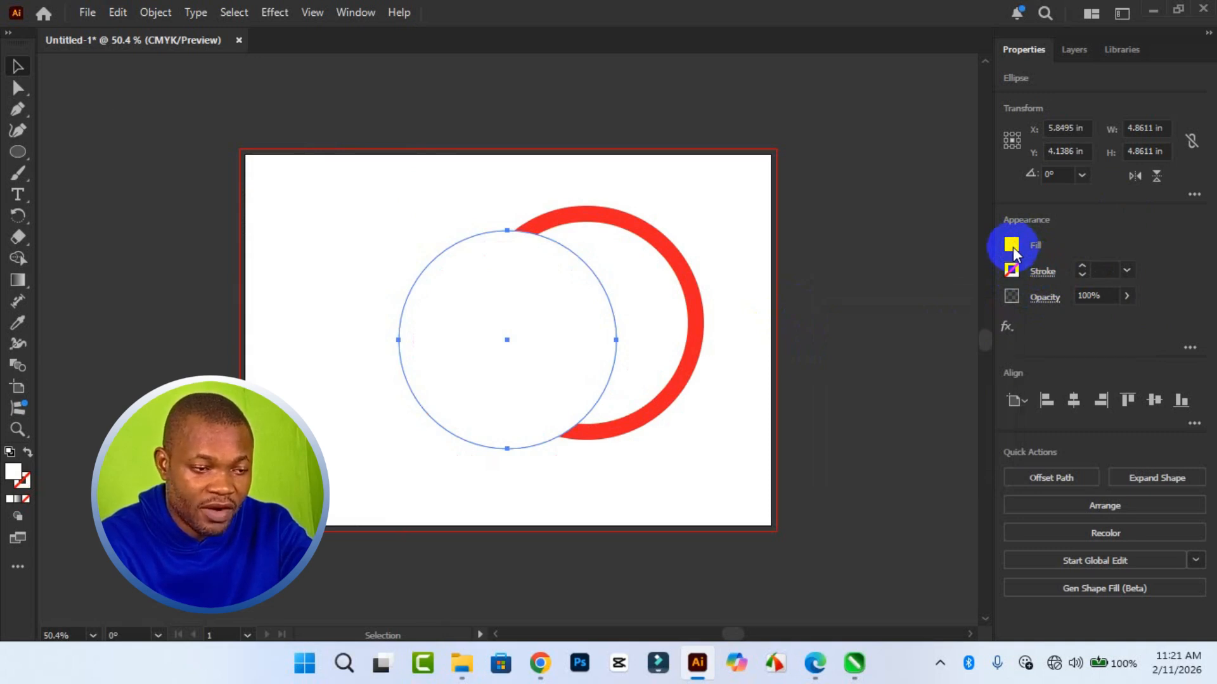
click(900, 314)
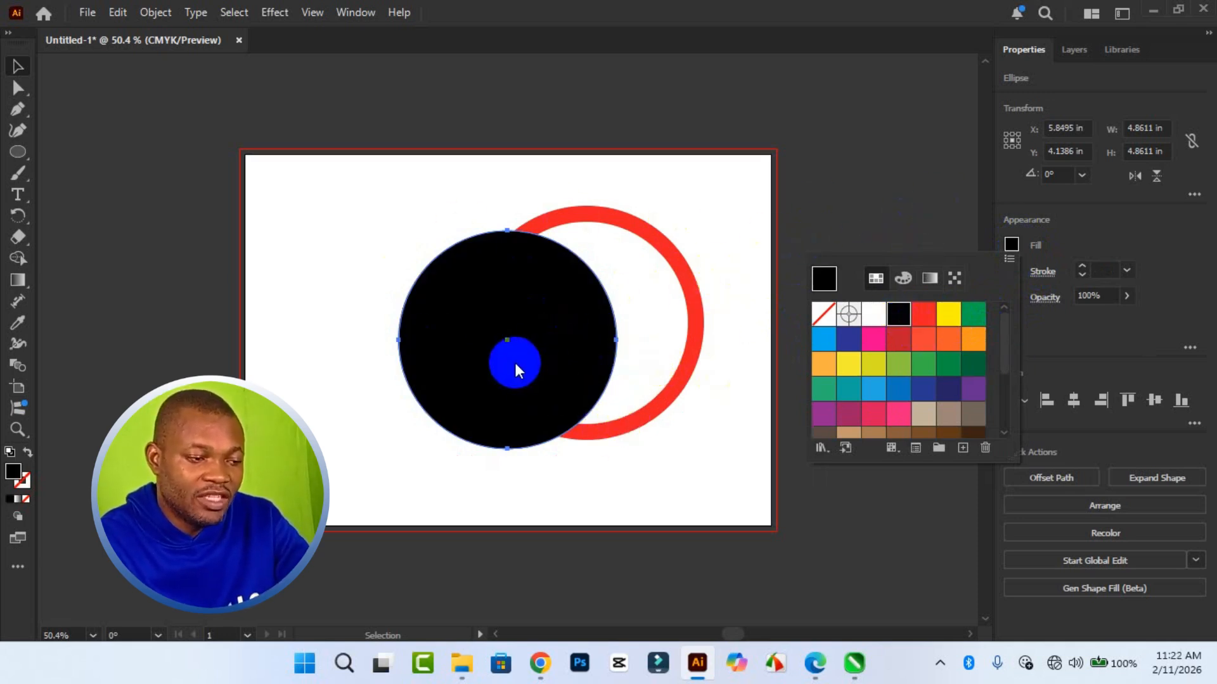
click(562, 356)
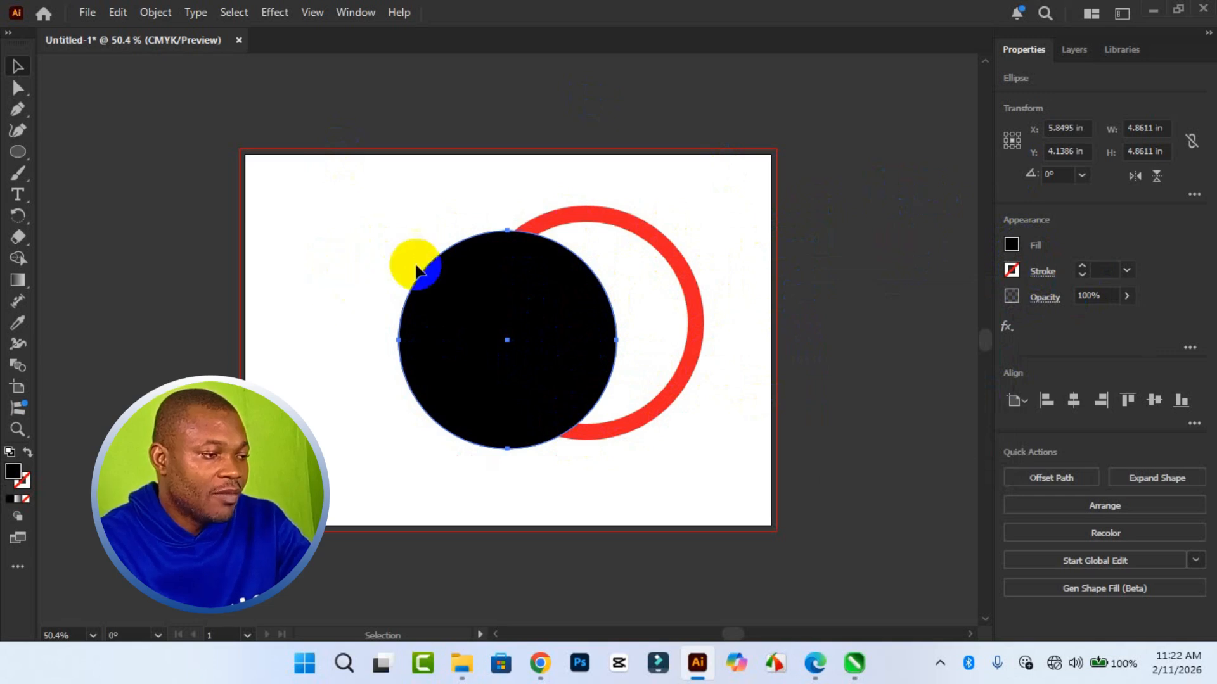
click(86, 14)
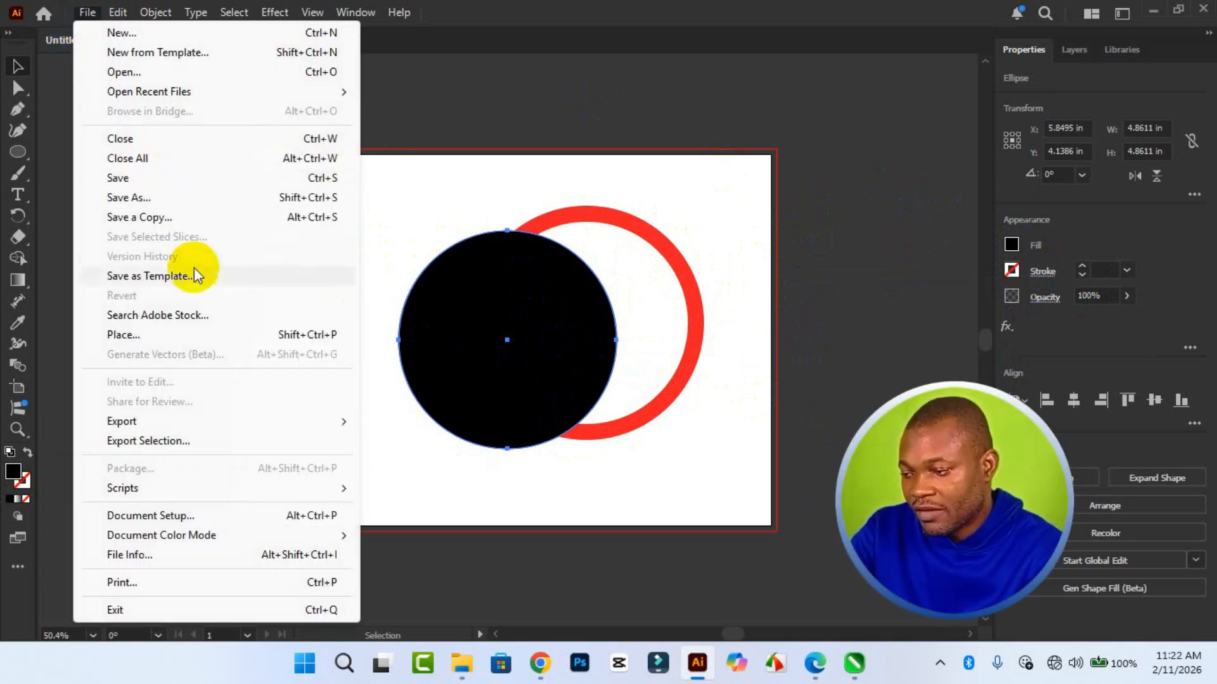
click(218, 337)
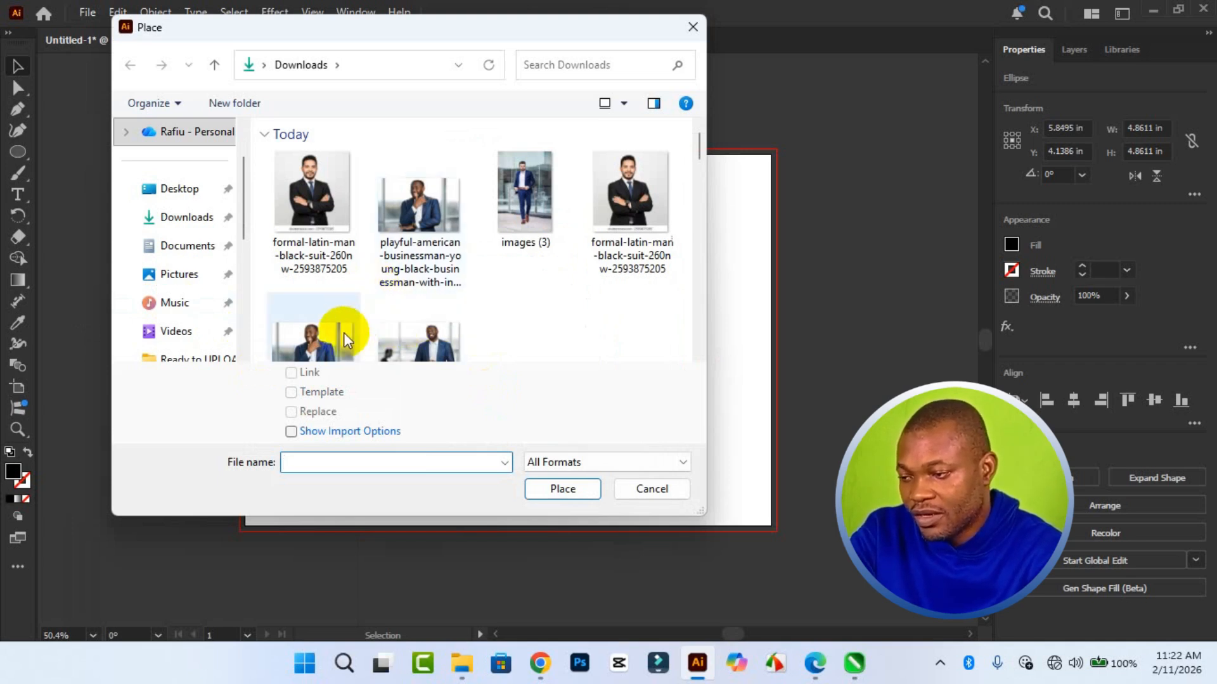
click(189, 200)
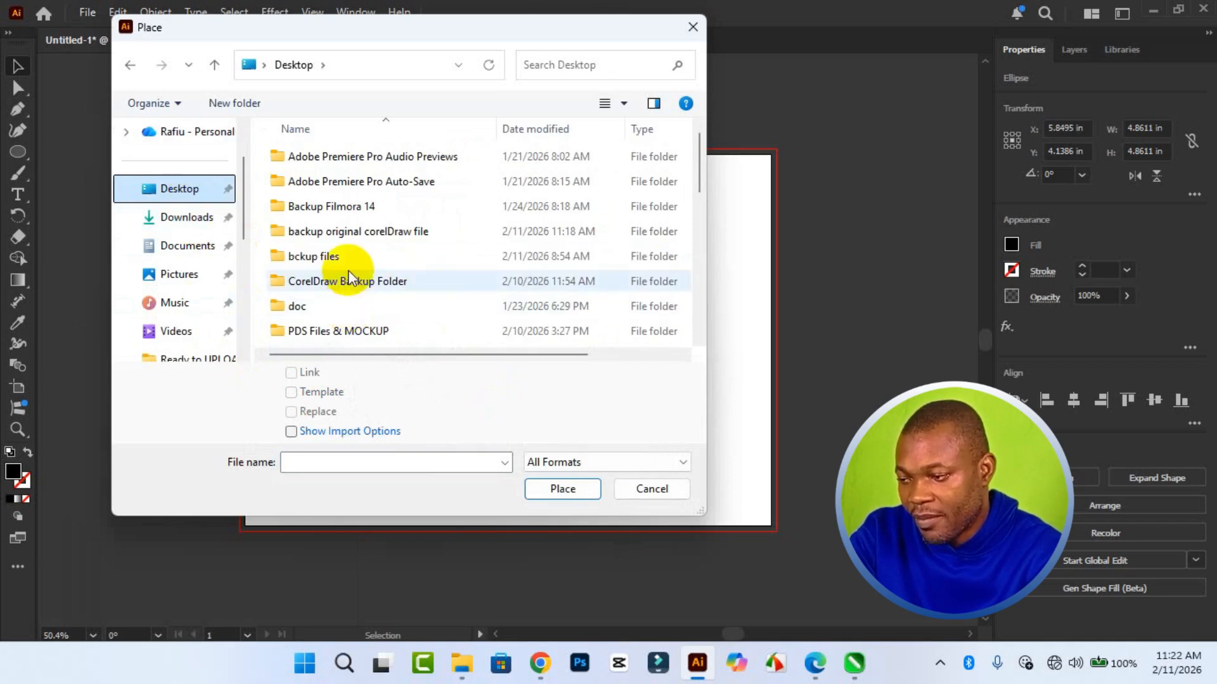
double_click(334, 257)
click(426, 219)
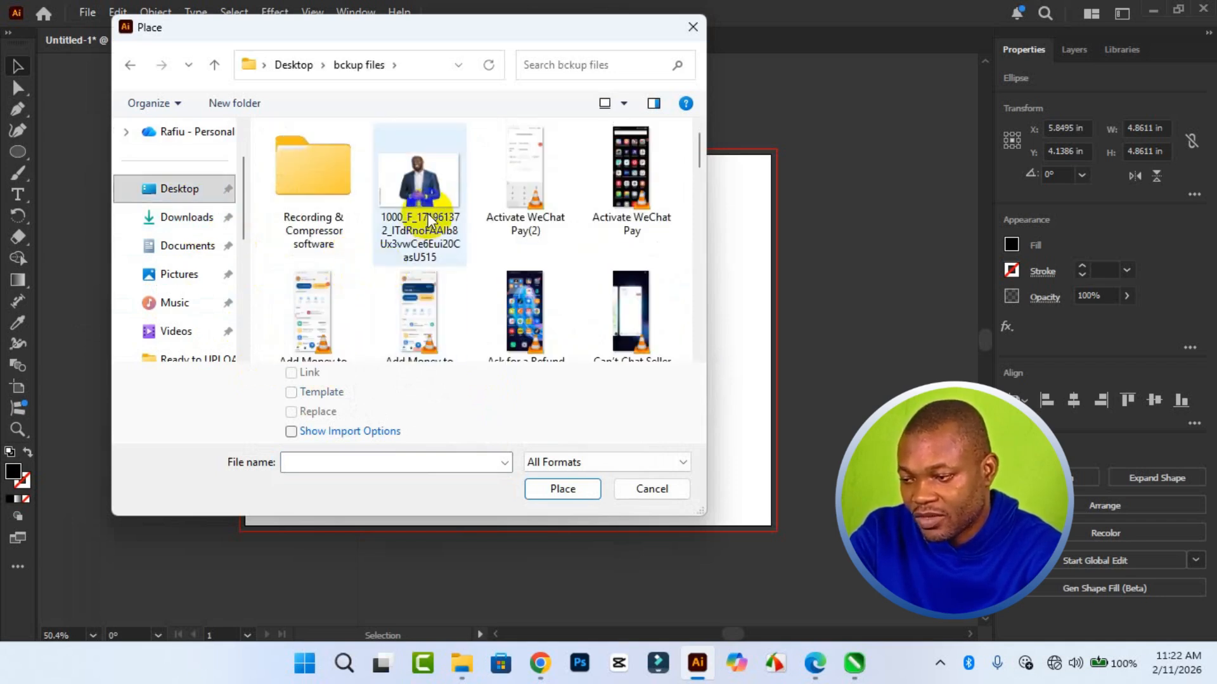
scroll(457, 237, down, 10)
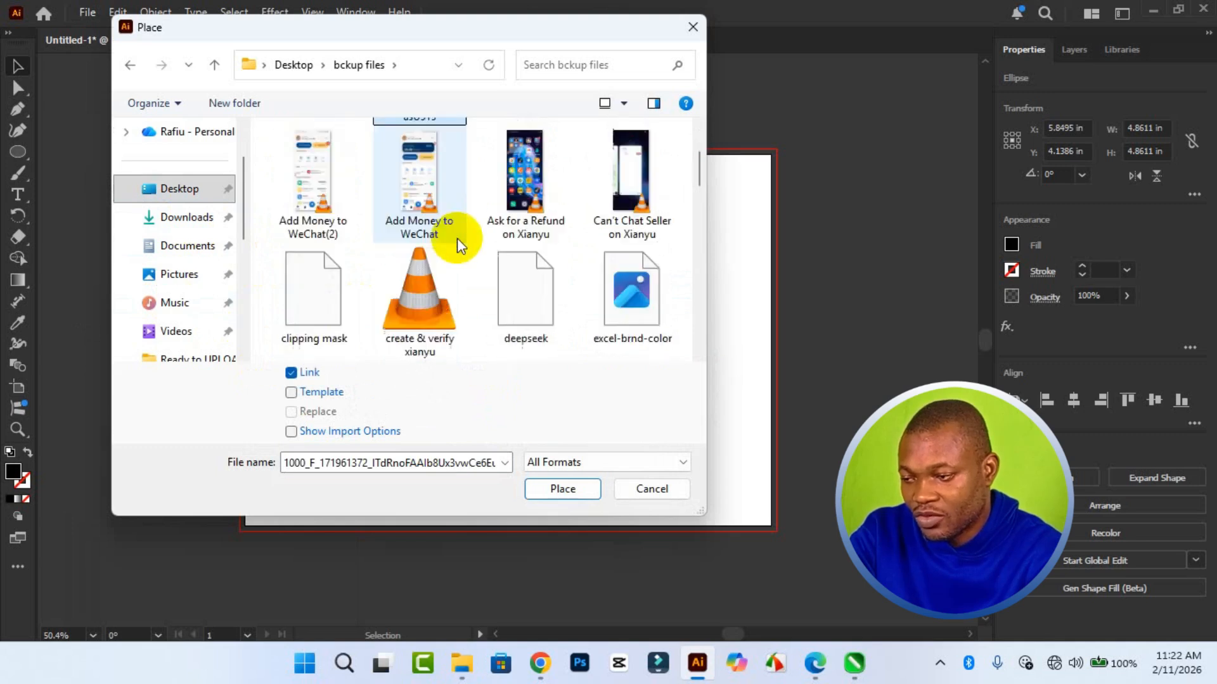
scroll(457, 249, down, 2)
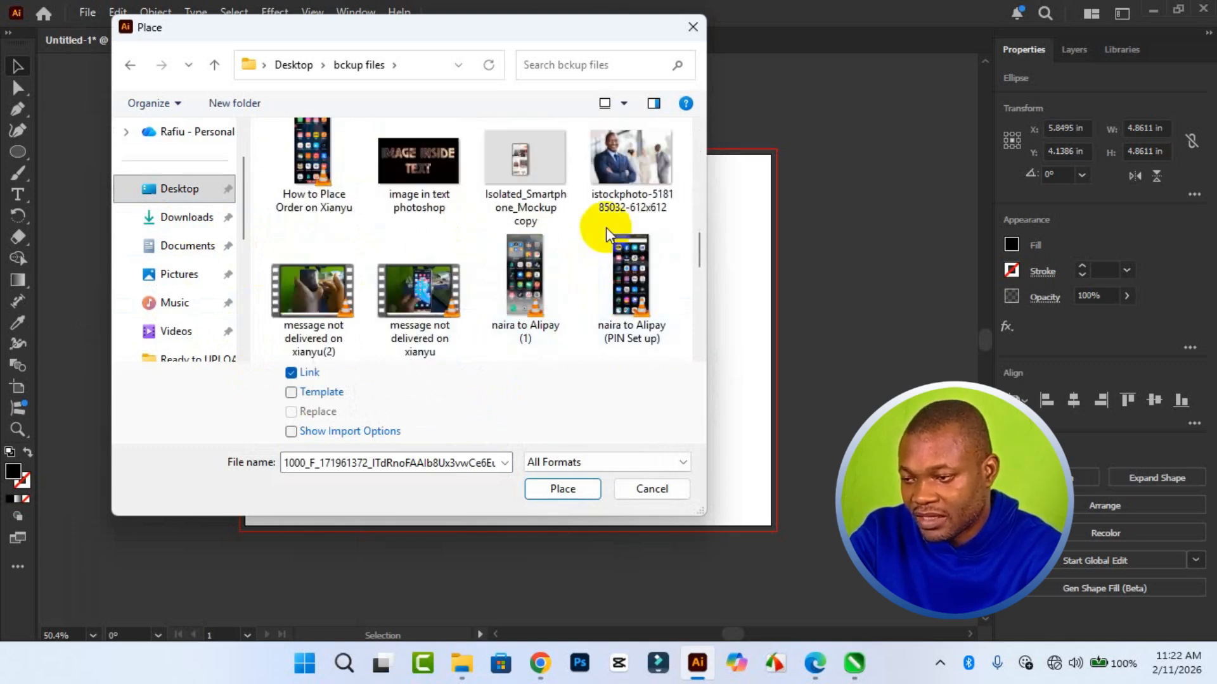
click(619, 189)
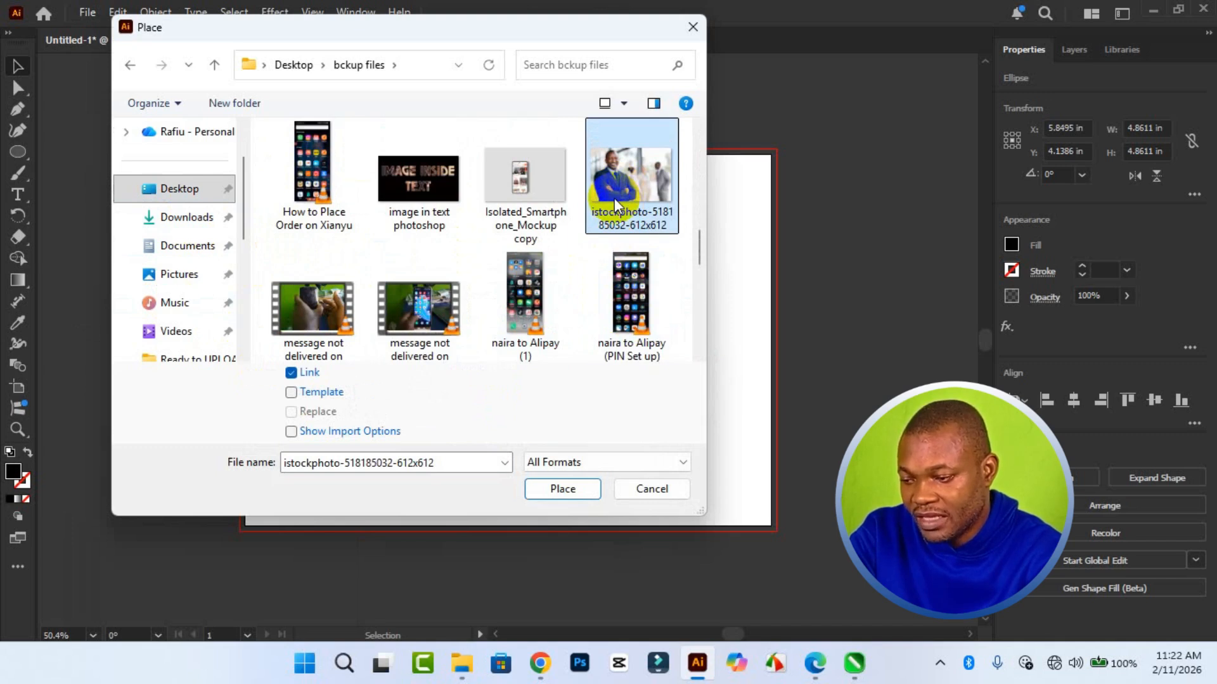
click(561, 489)
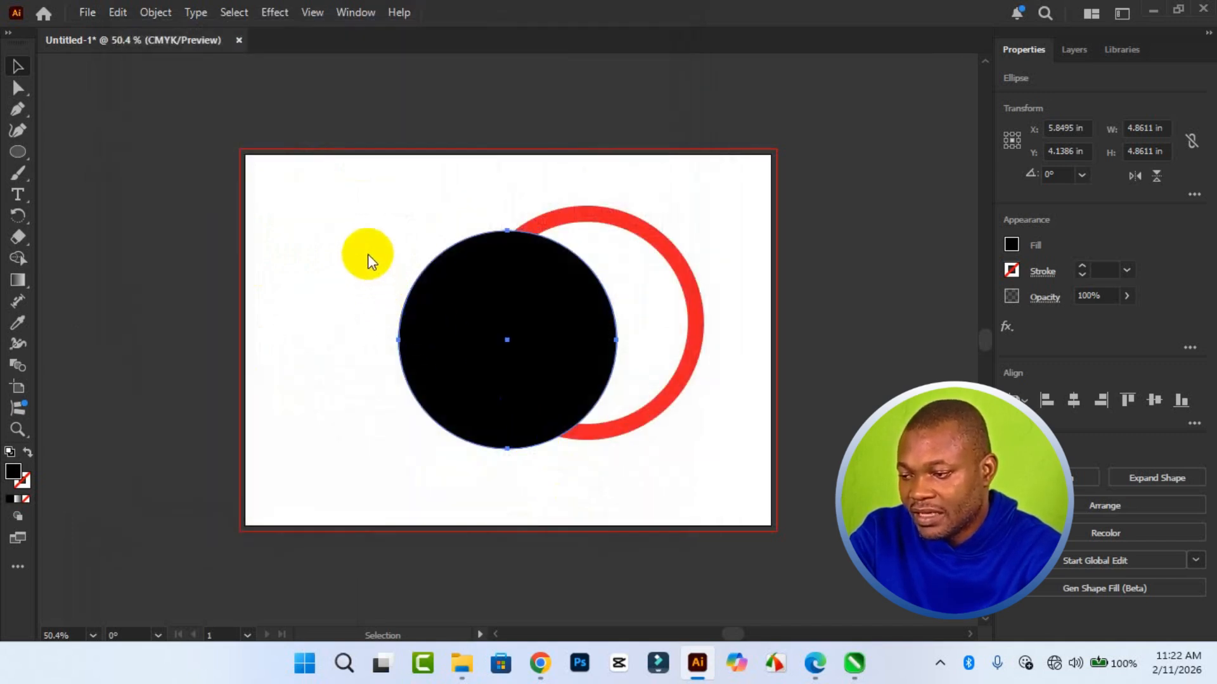
drag(325, 199, 756, 484)
drag(521, 312, 556, 342)
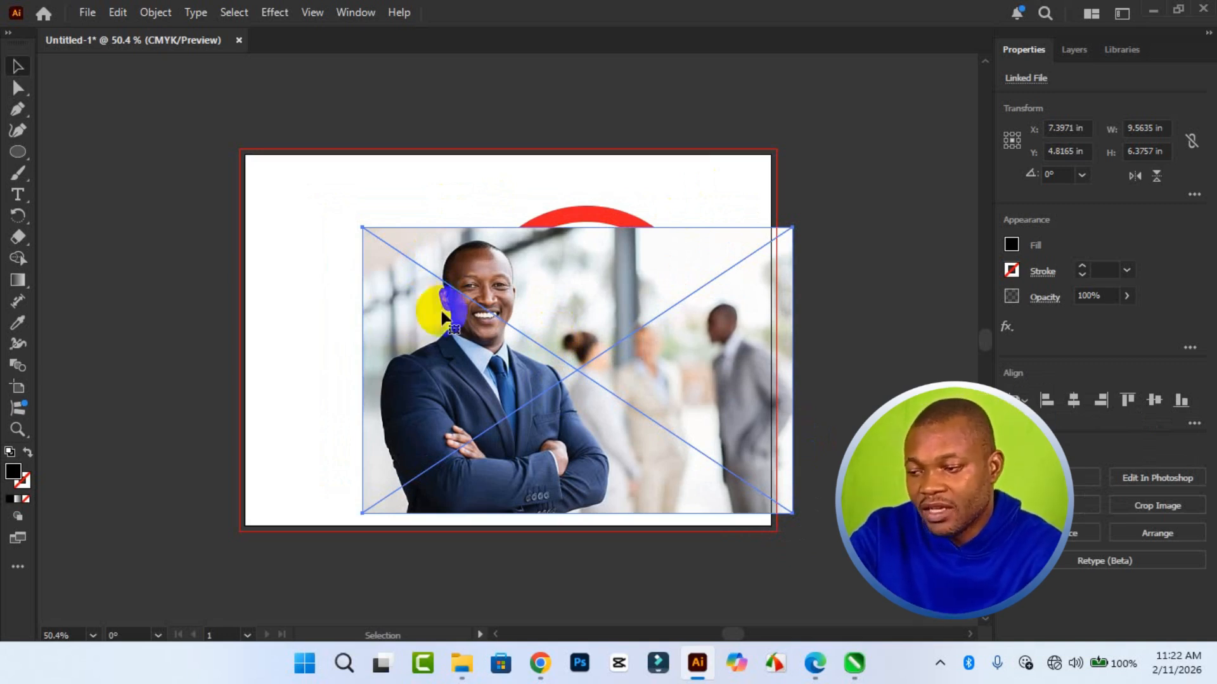
- Send the businessman photo to the back, behind both circles
right_click(462, 329)
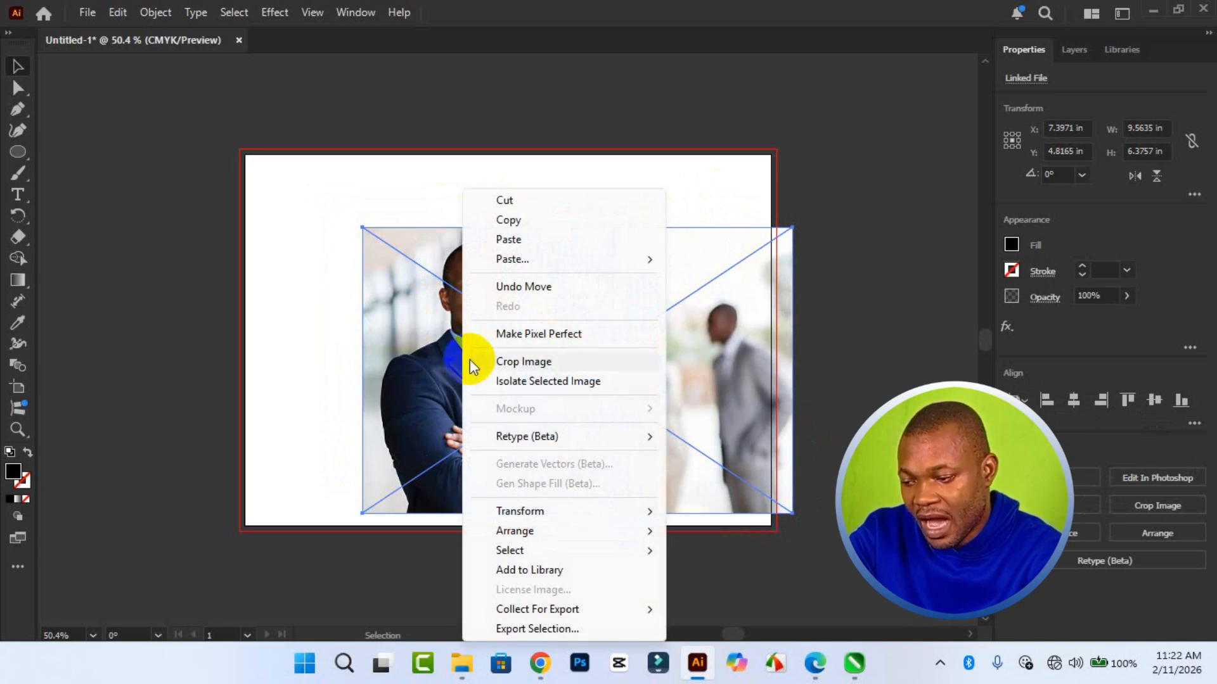
mouse_move(563, 530)
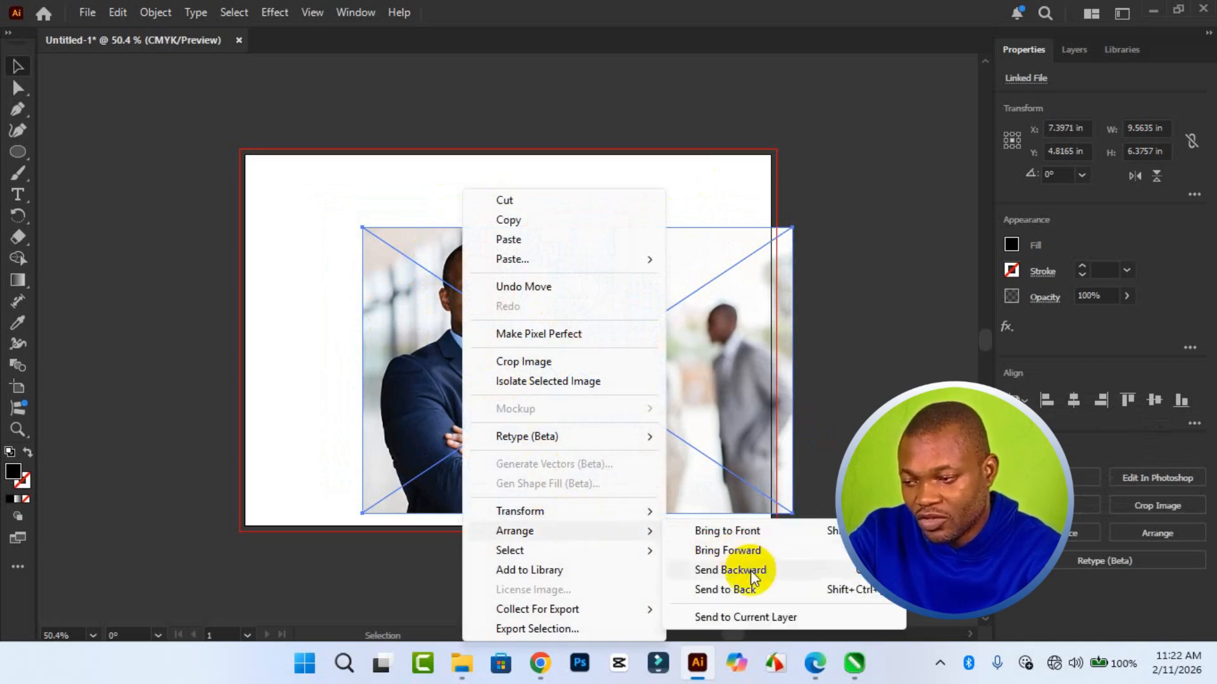
click(750, 588)
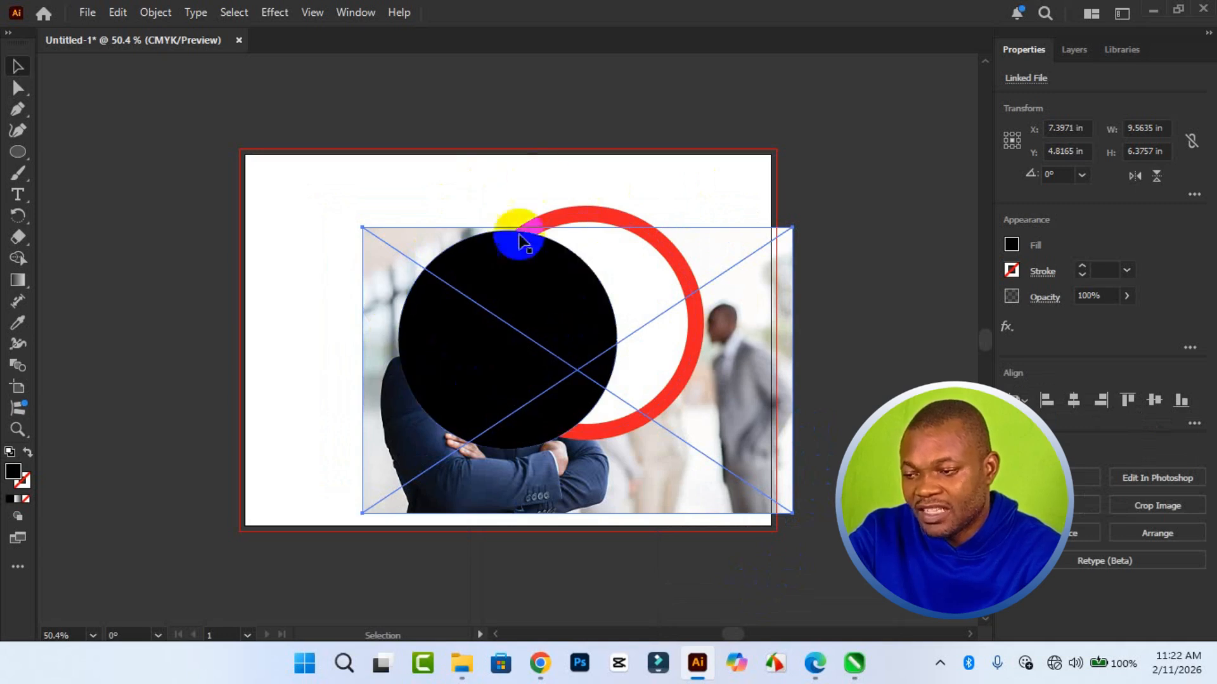
- Move the red-outlined circle off the artboard to about X 14.12 in, Y -1.28 in
click(483, 290)
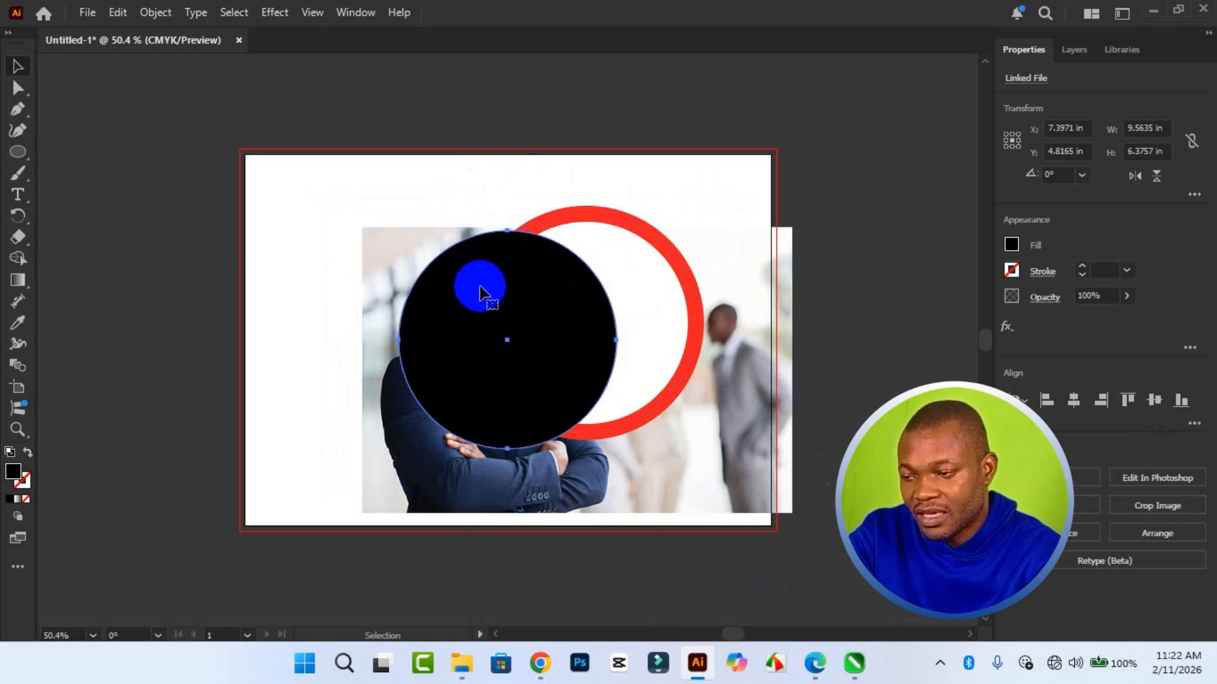
click(618, 223)
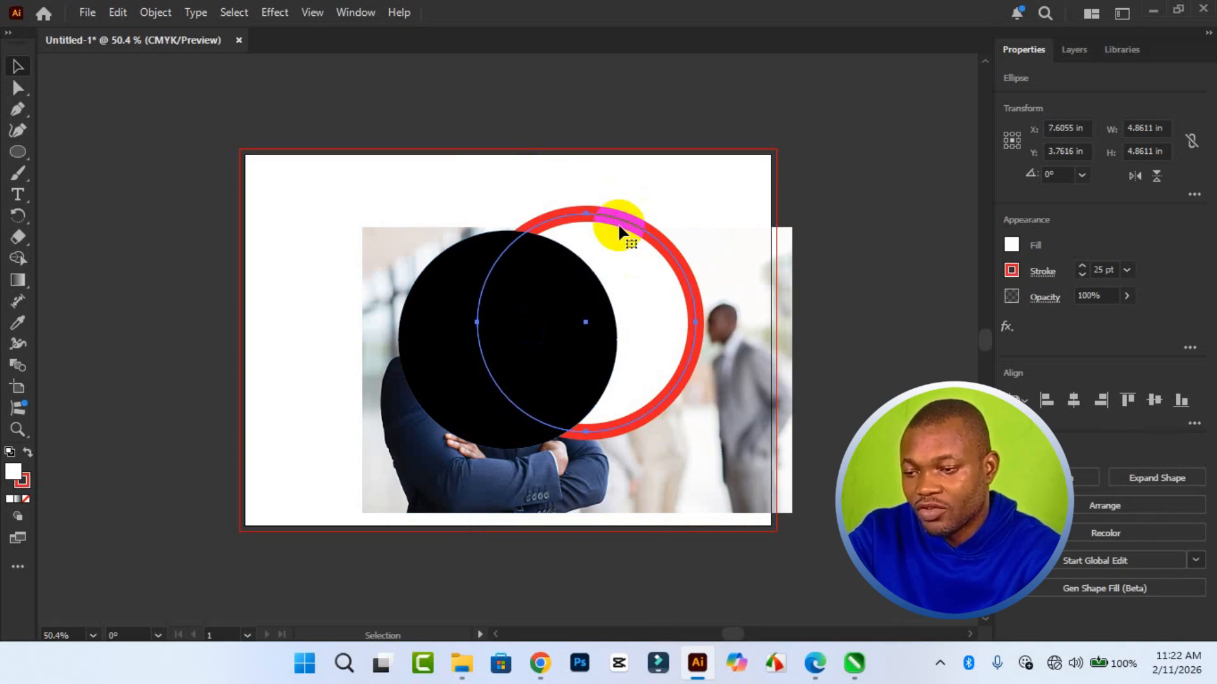
drag(619, 226, 913, 89)
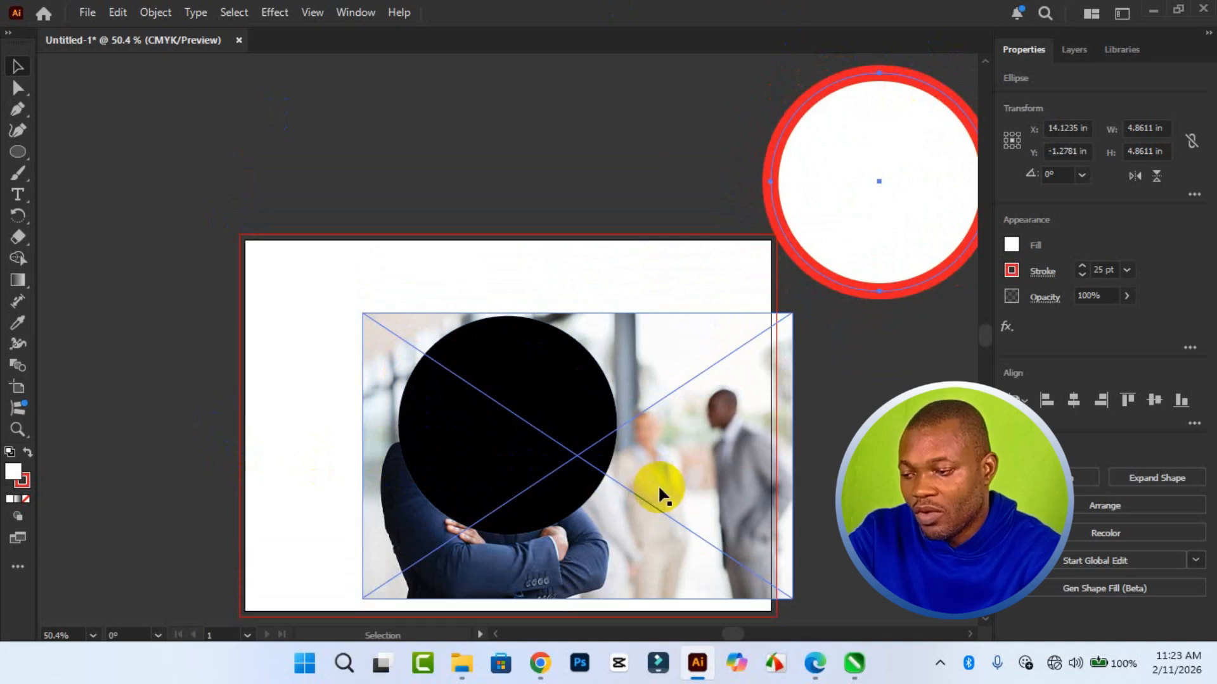
- Set the black circle's opacity to 54%
click(445, 446)
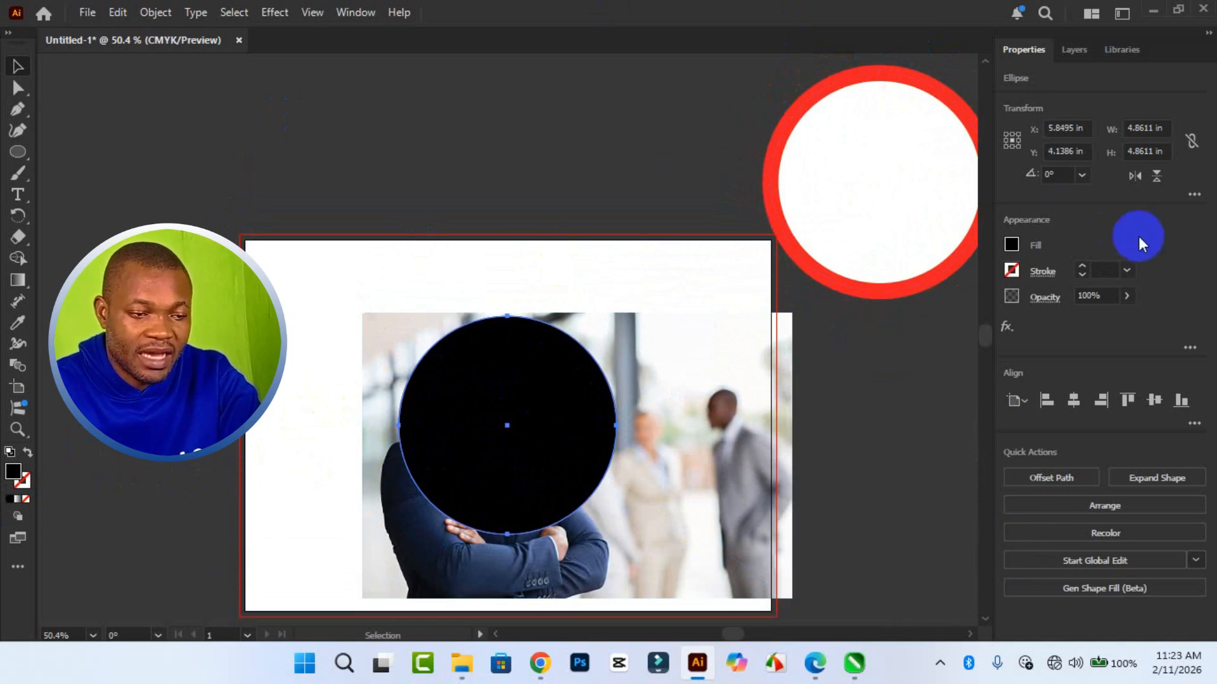
click(1127, 299)
drag(1124, 316, 1093, 318)
click(1046, 401)
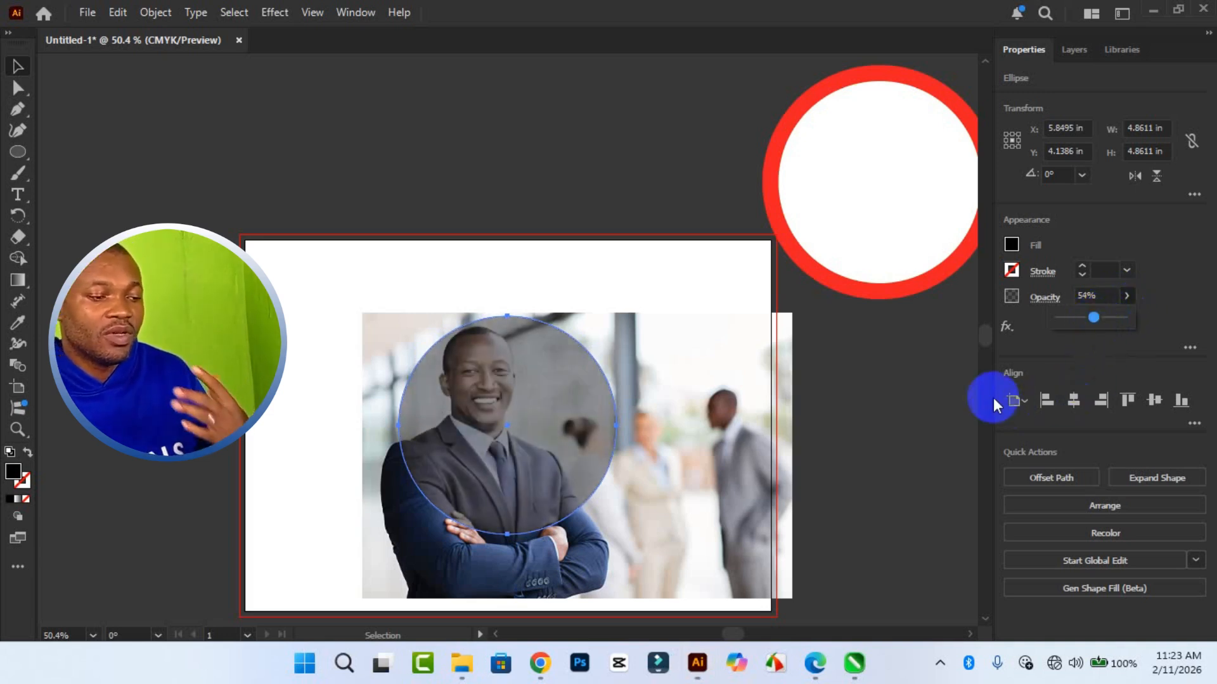
- Frame the man's head and torso by moving the circle to about X 5.25, Y 3.23 in and the photo to about X 7.42, Y 3.98 in
drag(530, 383, 517, 347)
click(686, 477)
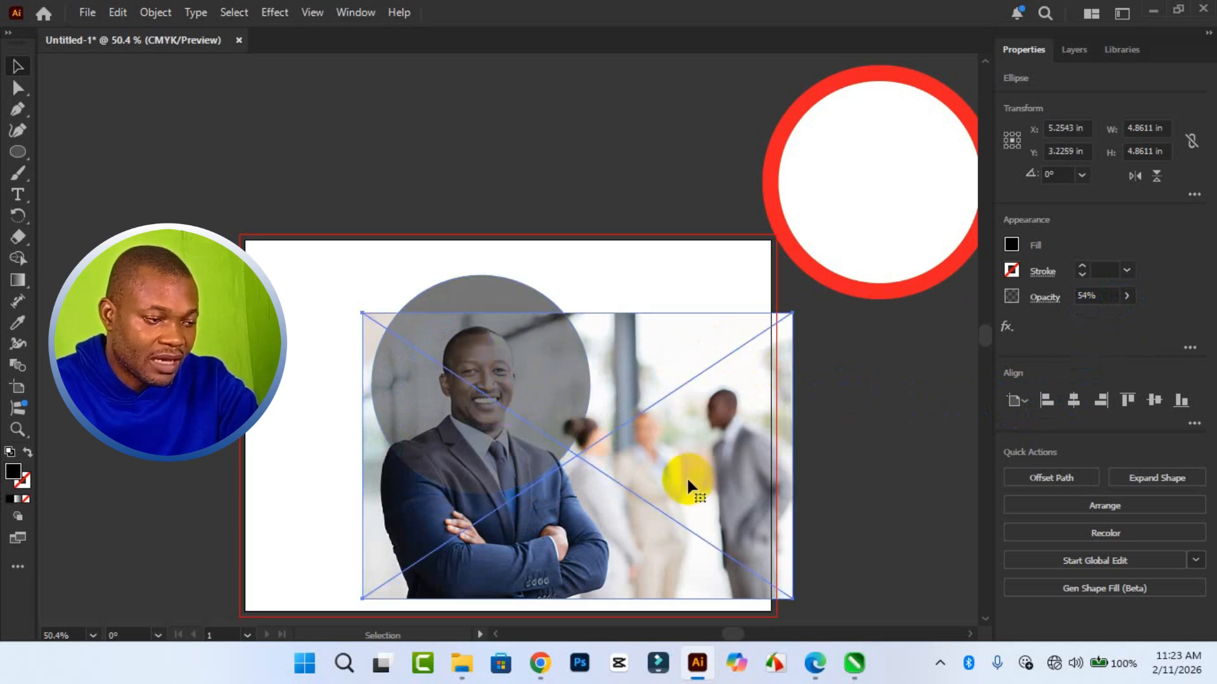
drag(589, 504, 597, 462)
drag(739, 408, 727, 408)
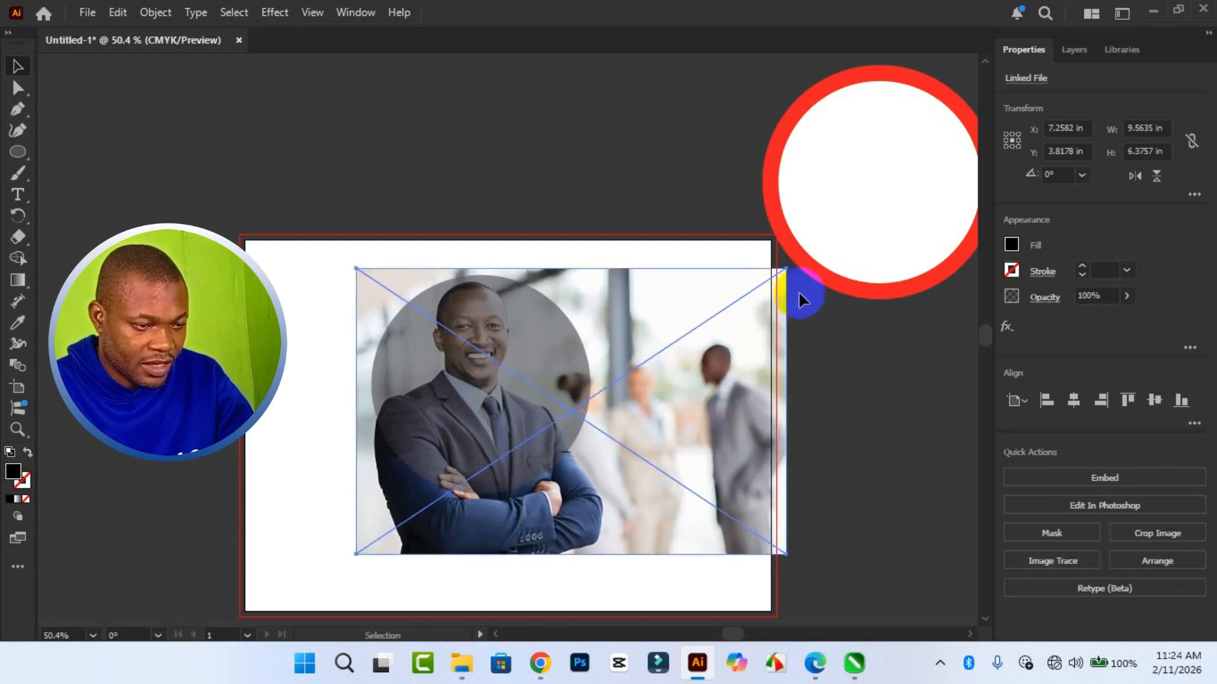
drag(789, 554, 789, 554)
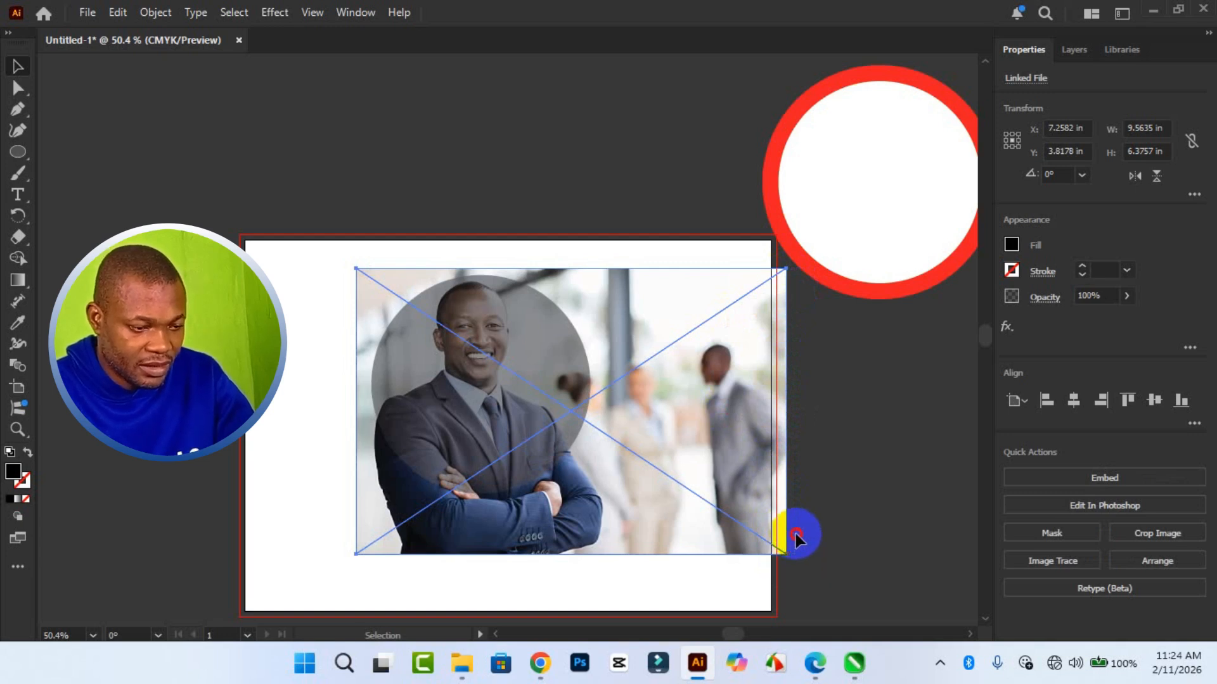
mouse_move(790, 554)
mouse_down()
mouse_move(797, 562)
mouse_move(758, 543)
mouse_move(766, 535)
mouse_move(780, 565)
mouse_move(770, 561)
mouse_move(795, 563)
mouse_up()
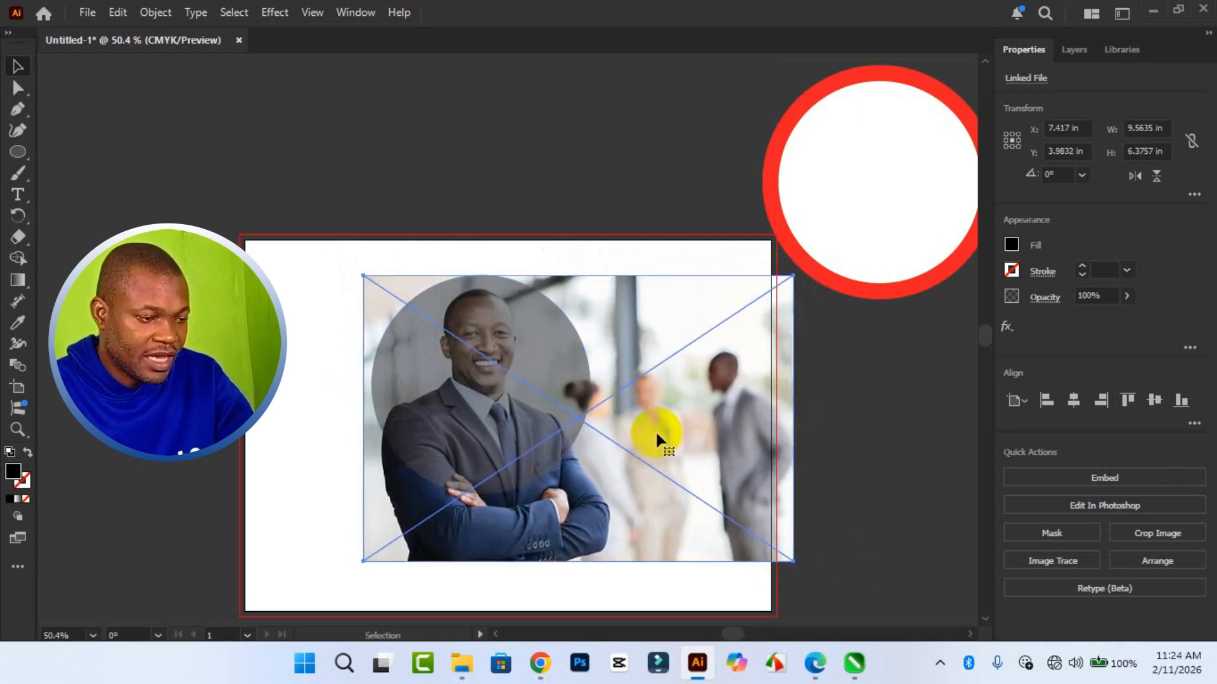
- Set the circle over the businessman photo to 100% opacity
click(444, 403)
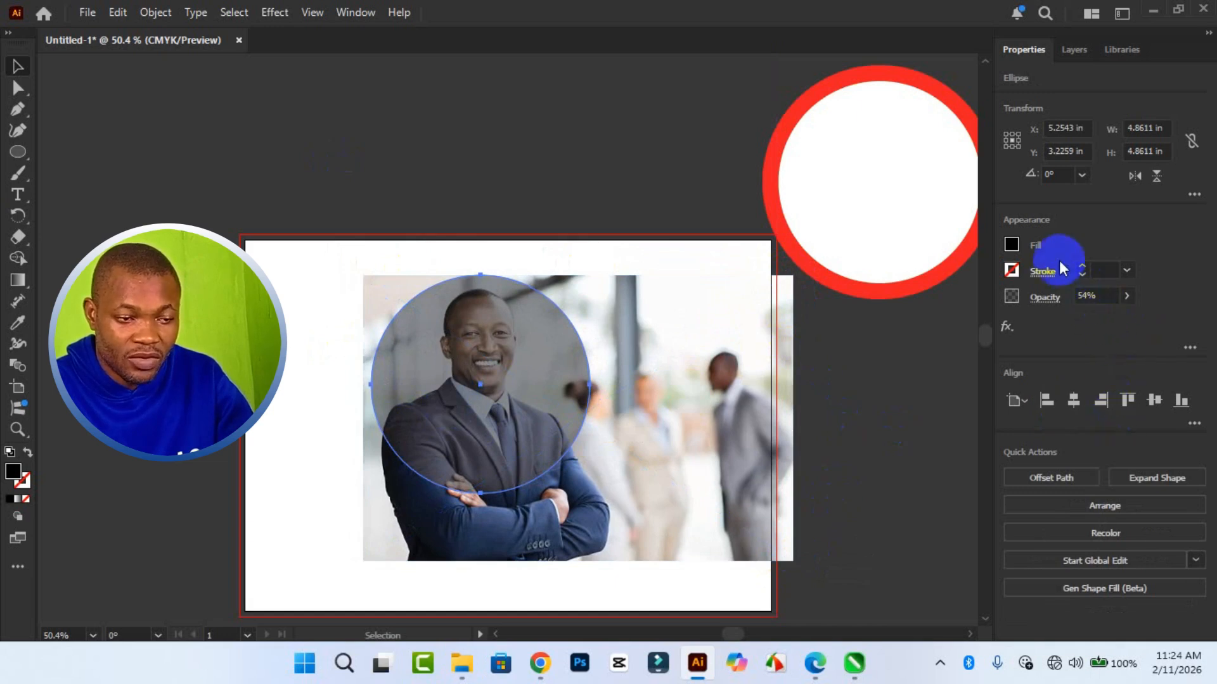
click(1127, 296)
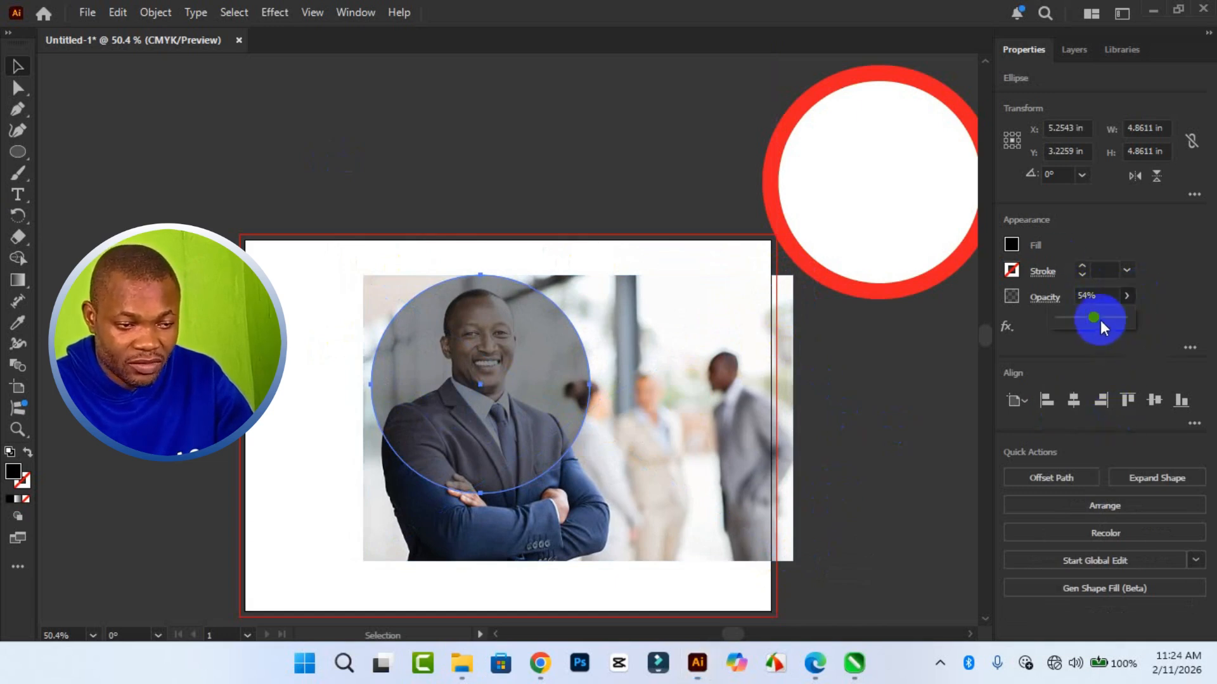
drag(1100, 321, 1206, 333)
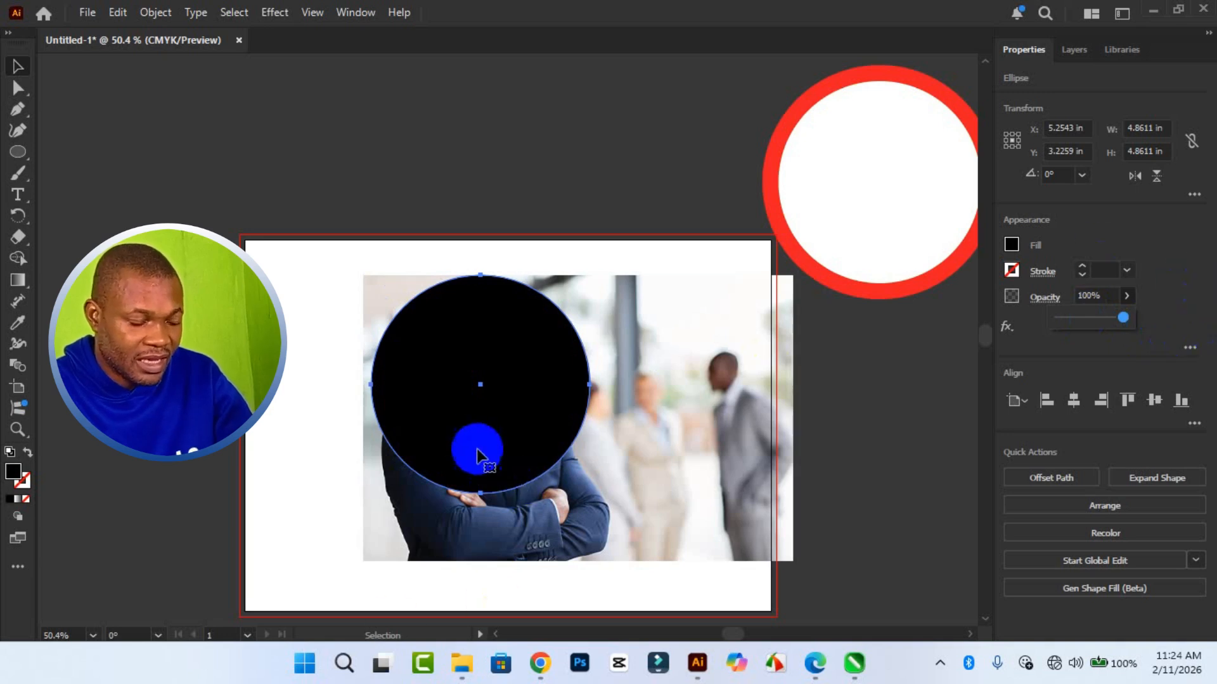
- Clip the businessman photo to the black circle with a clipping mask
click(470, 451)
shift+click(605, 507)
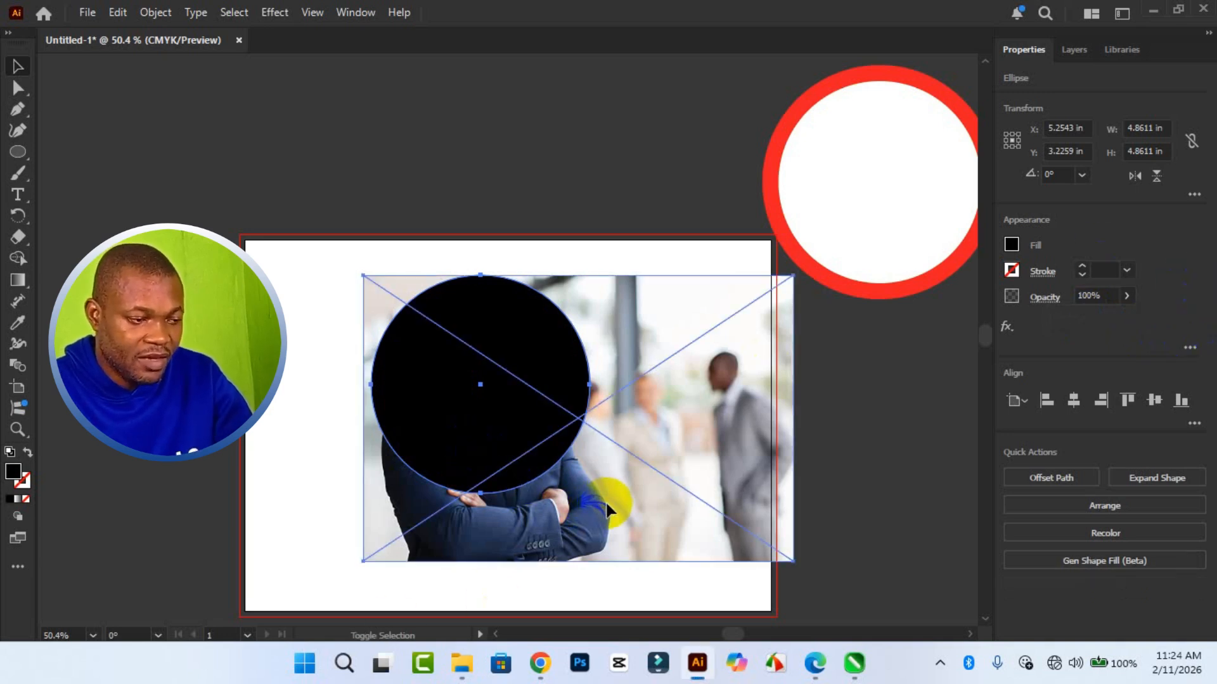
click(472, 435)
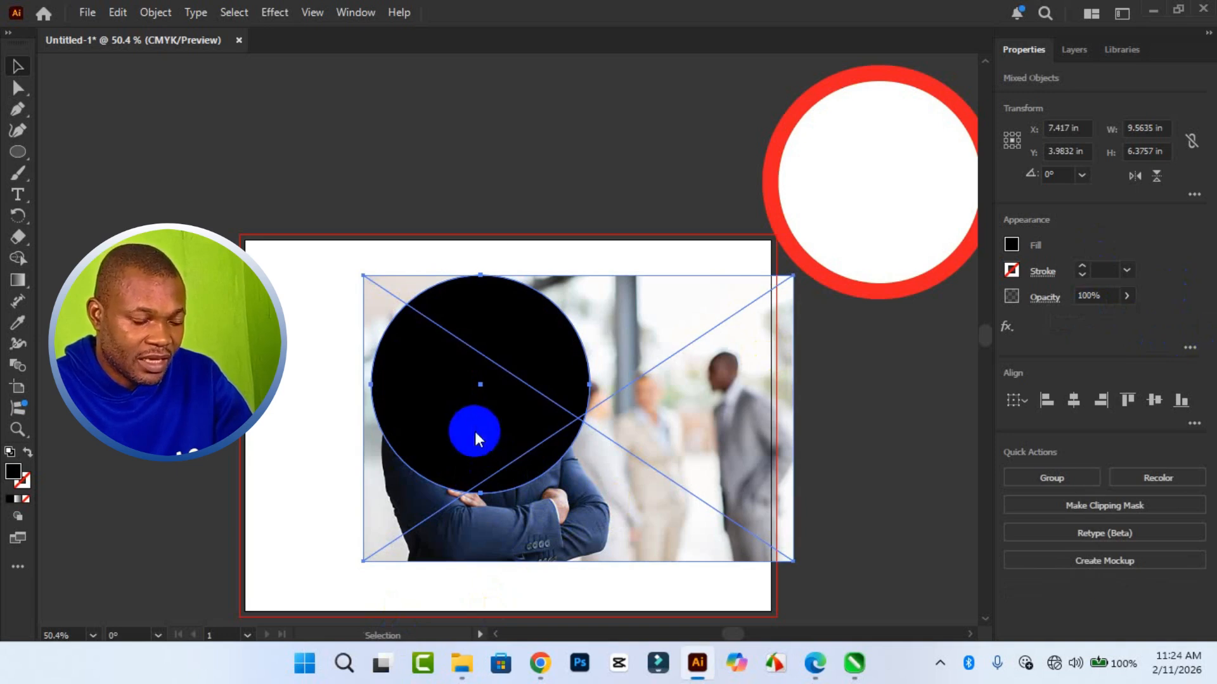
right_click(474, 432)
click(558, 436)
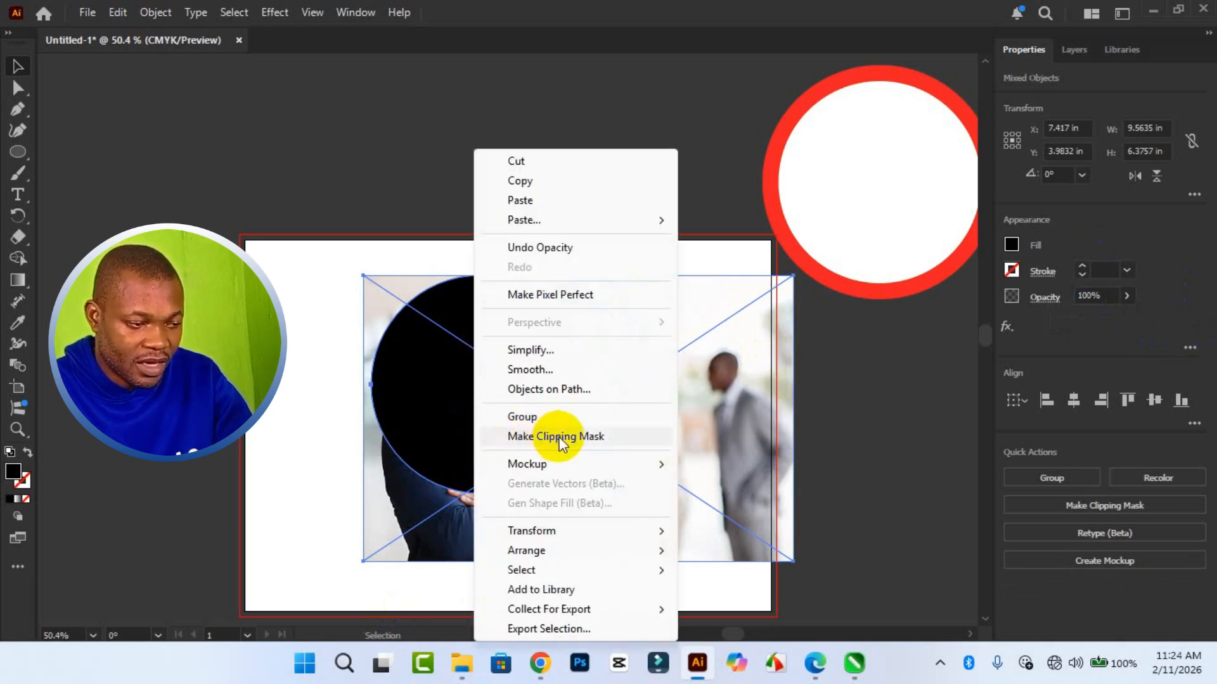
click(457, 422)
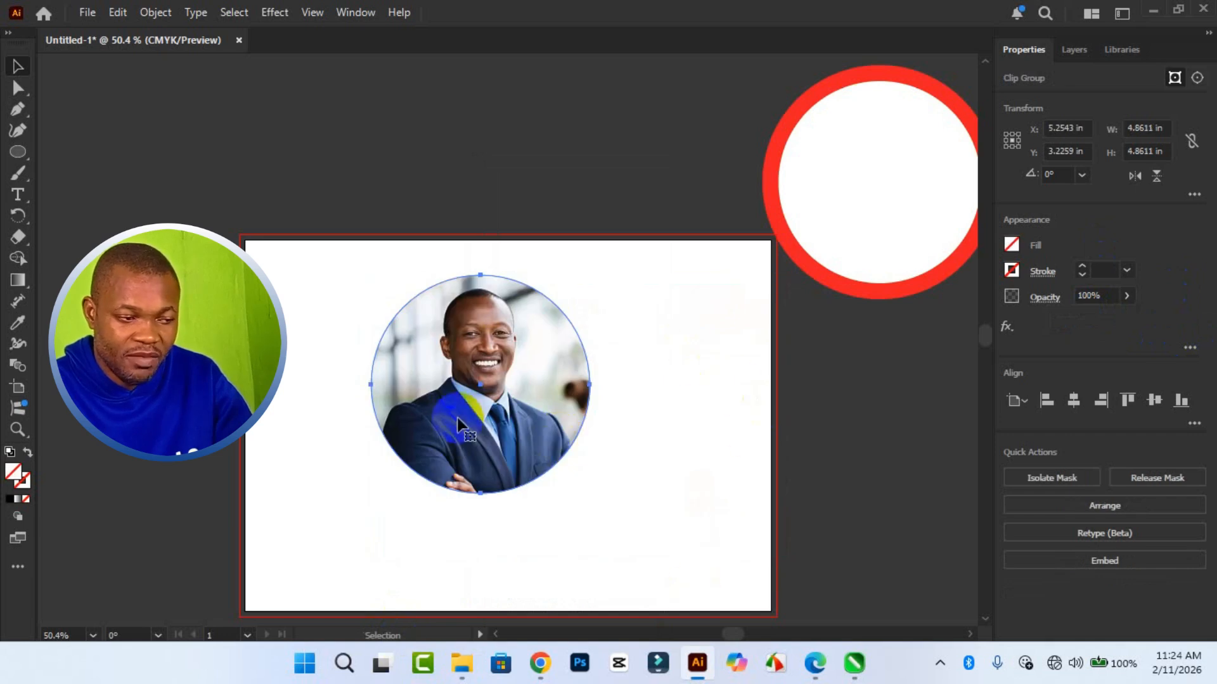
- Align the clipped photo and the red ring by their horizontal and vertical centers and move both to about X 7.13 in, Y 4.13 in
click(849, 242)
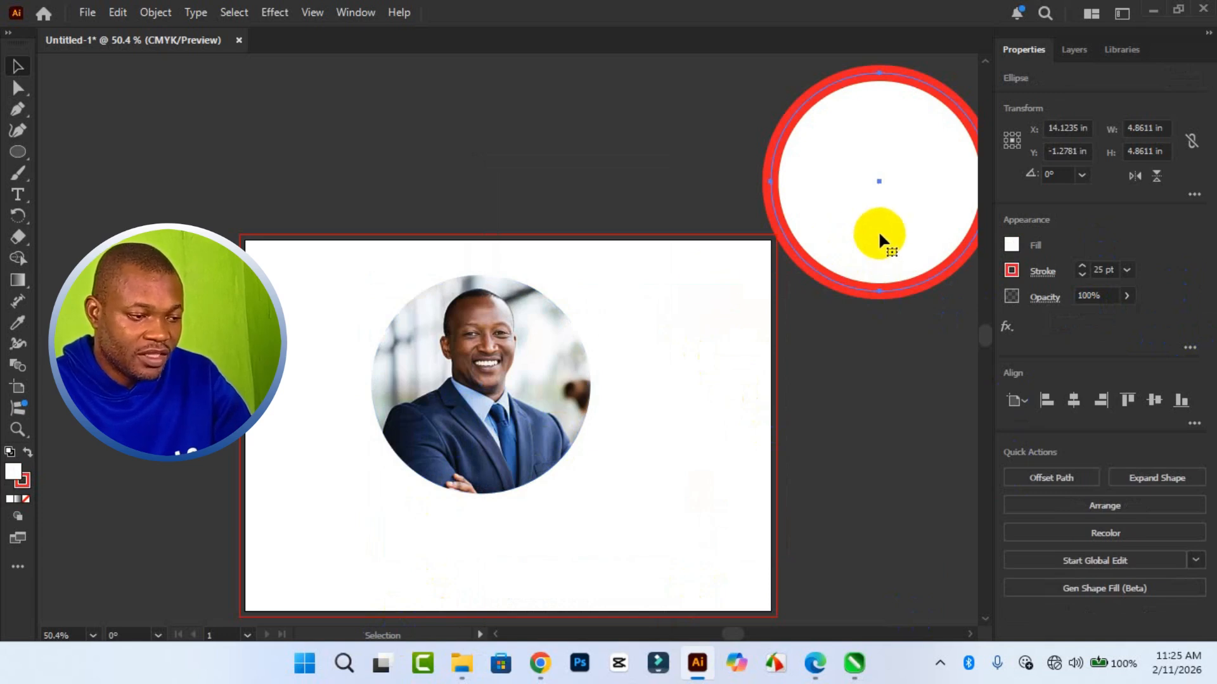
shift+click(499, 459)
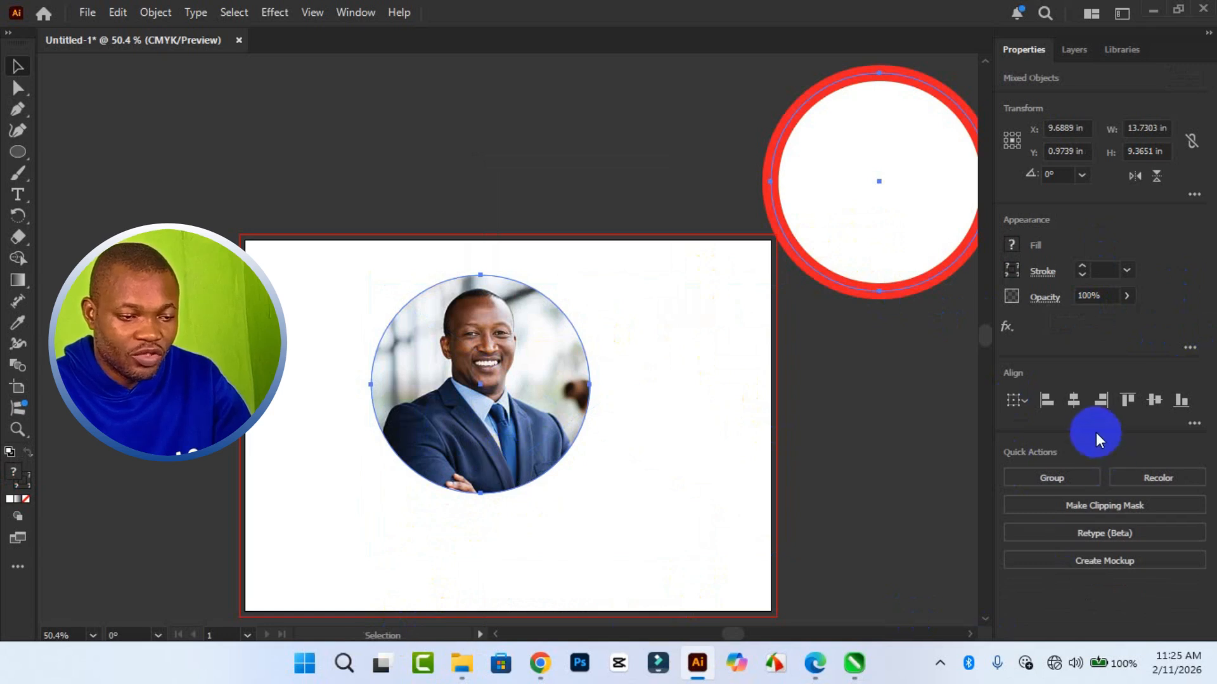
click(1070, 402)
click(1070, 403)
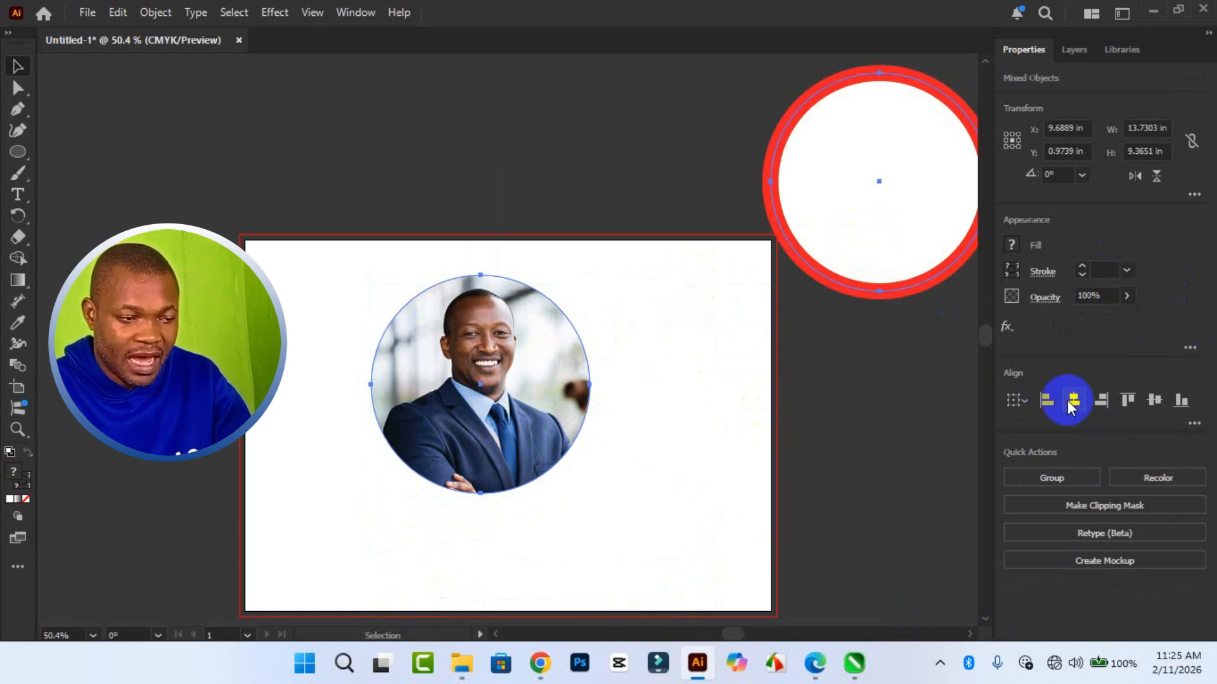
click(1152, 402)
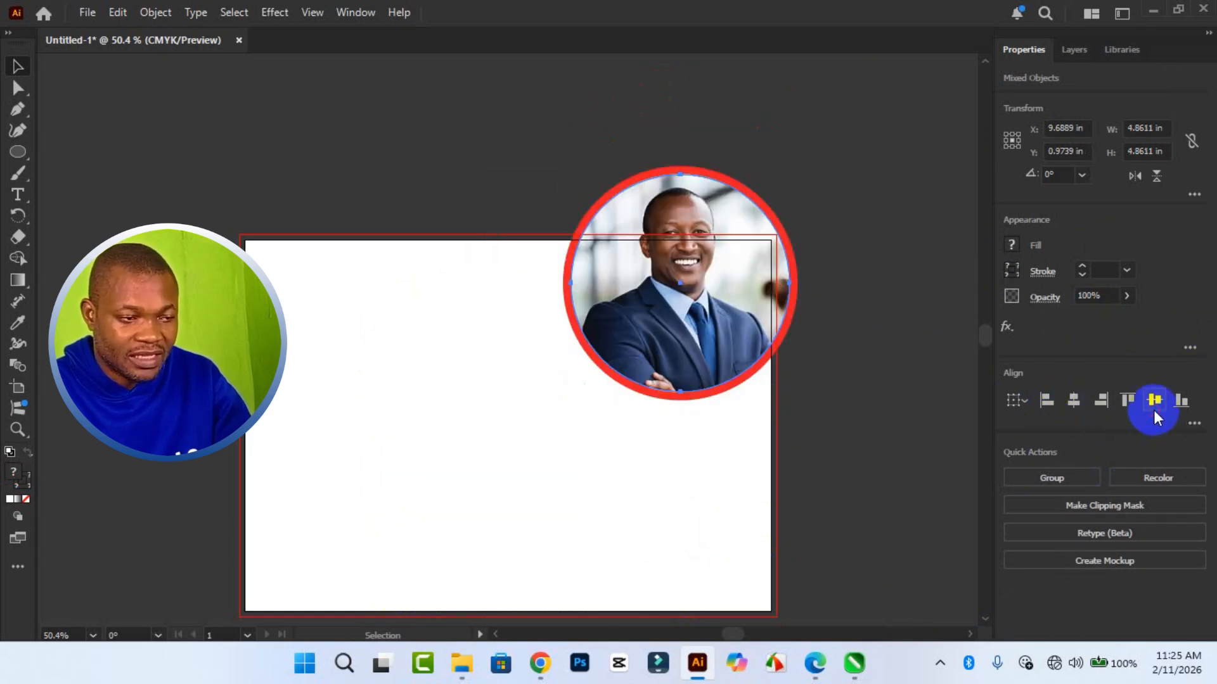
drag(681, 347, 566, 490)
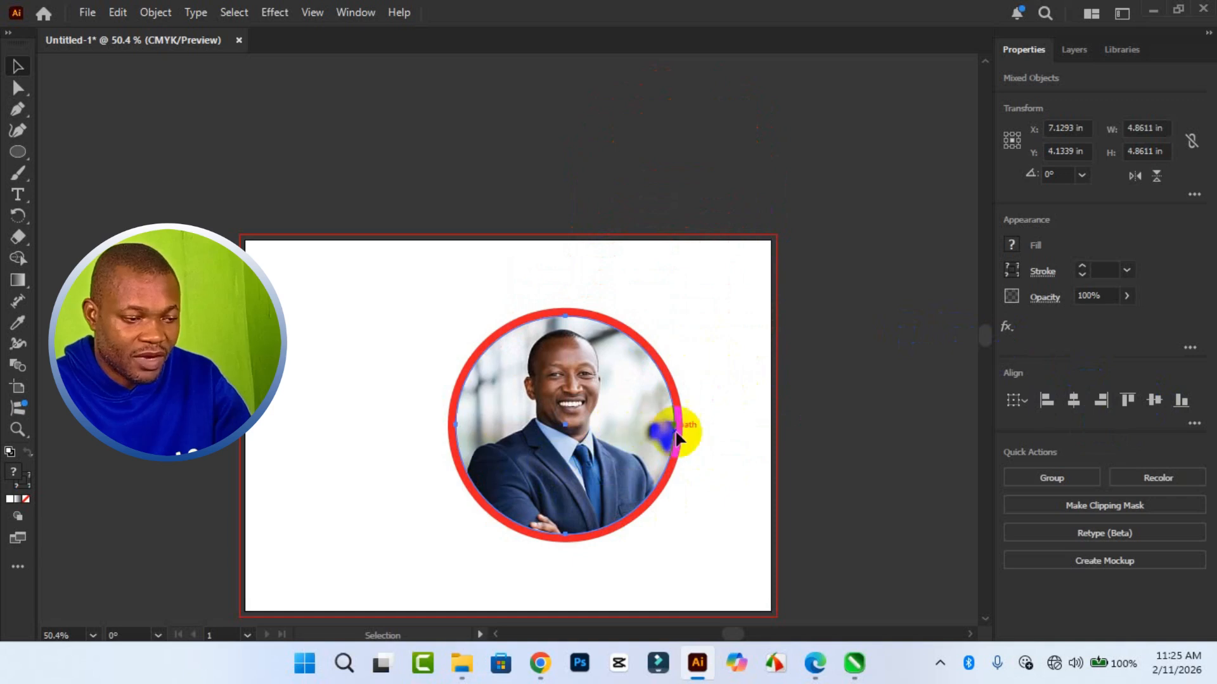
- Move the clipped photo off the ring to about X 1.53 in, Y 4.35 in, and set the red ring's stroke weight to 40 pt
key(ctrl+7)
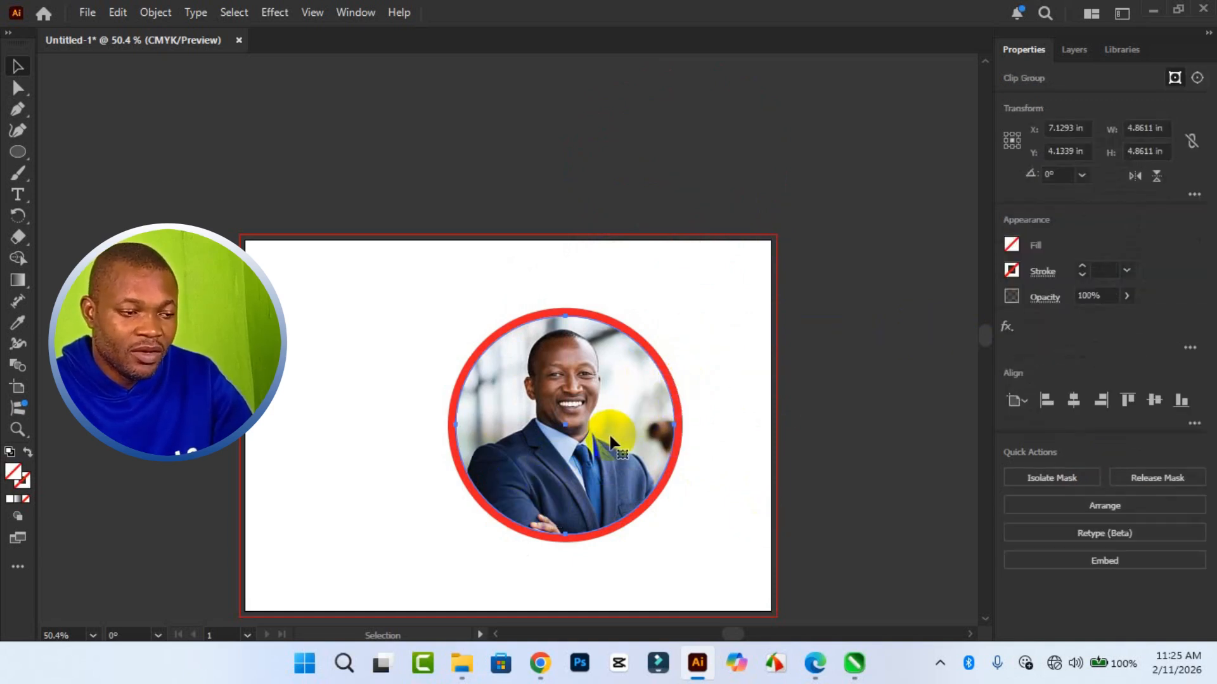
drag(611, 441, 358, 443)
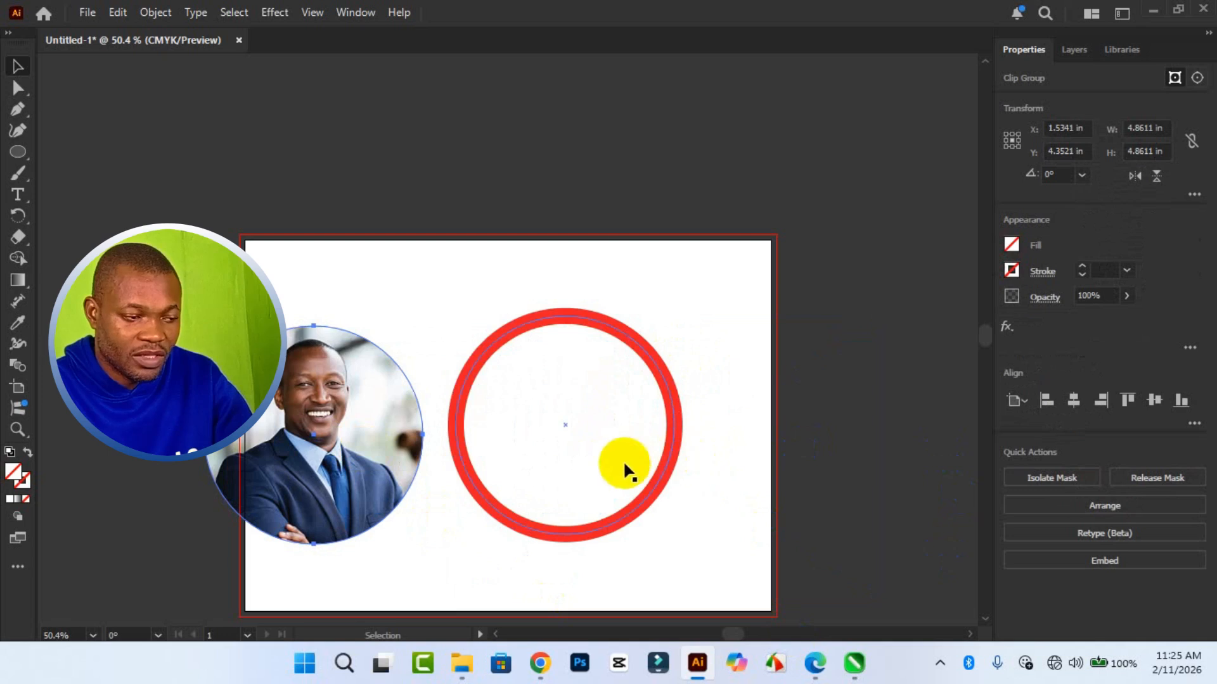
click(495, 483)
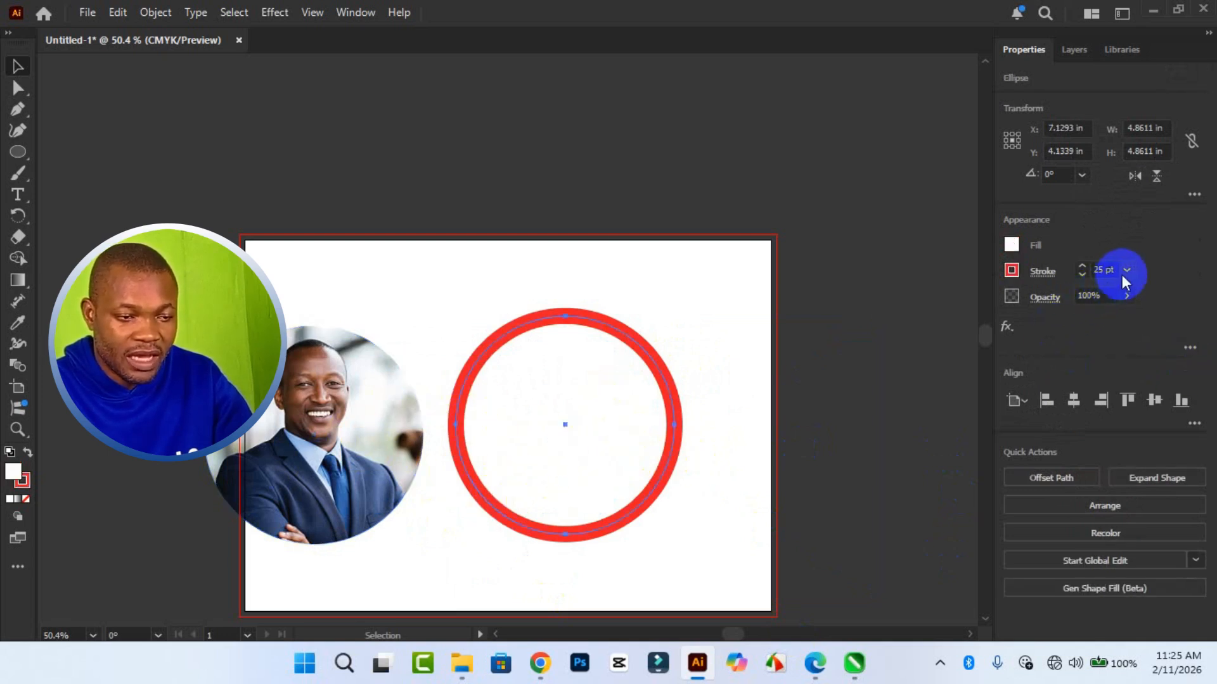
click(1083, 267)
click(1083, 266)
click(1083, 266)
click(1083, 266)
click(1083, 266)
click(1083, 266)
click(1083, 266)
click(1083, 266)
click(1082, 266)
click(1083, 266)
click(1082, 266)
click(1083, 267)
click(1083, 266)
click(1083, 266)
click(1083, 266)
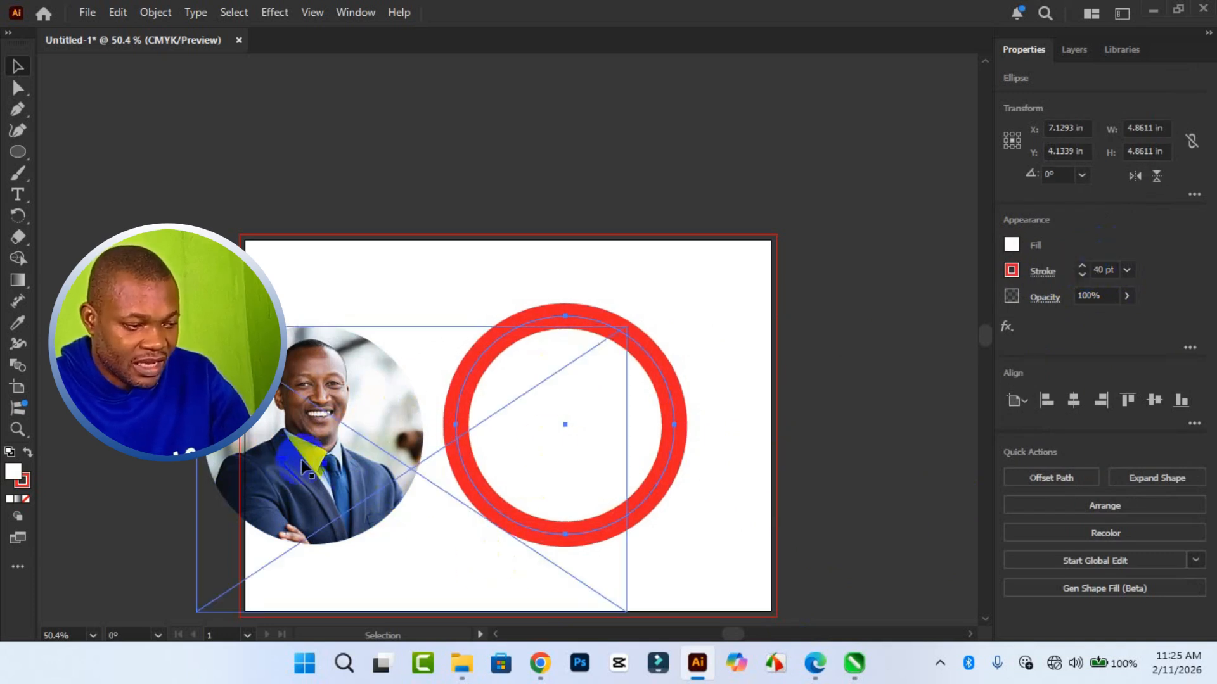
- Center the clipped photo and the thickened red ring on each other horizontally and vertically
shift+click(323, 472)
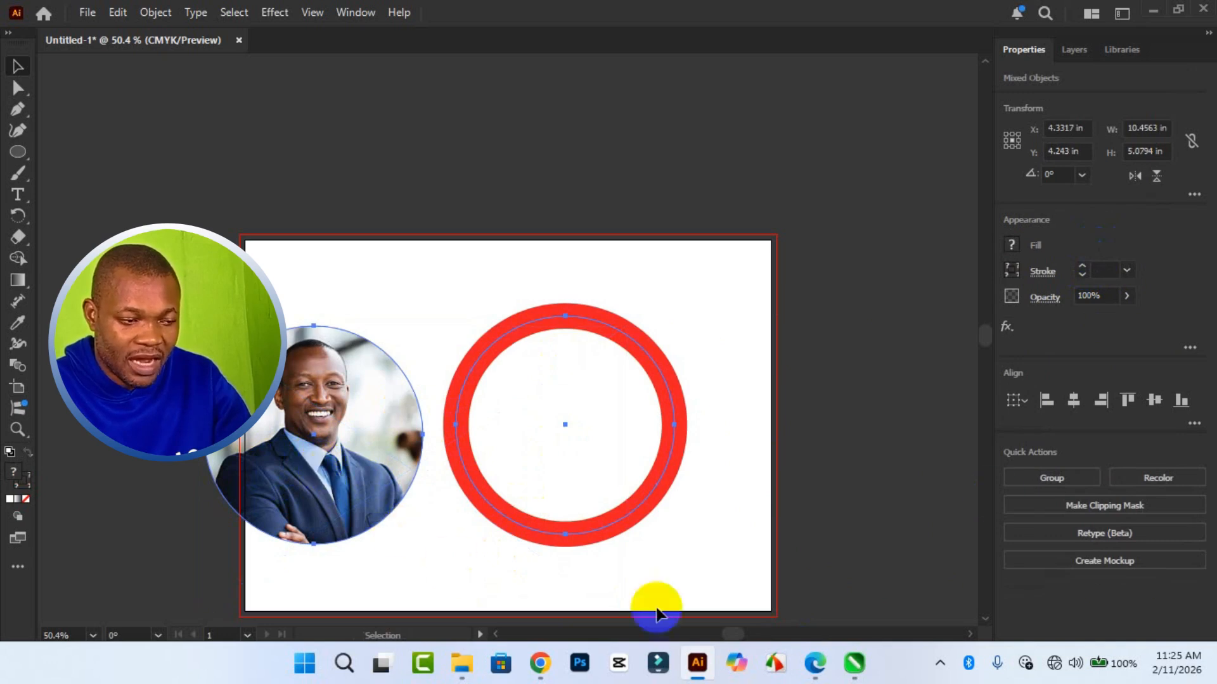
click(1078, 402)
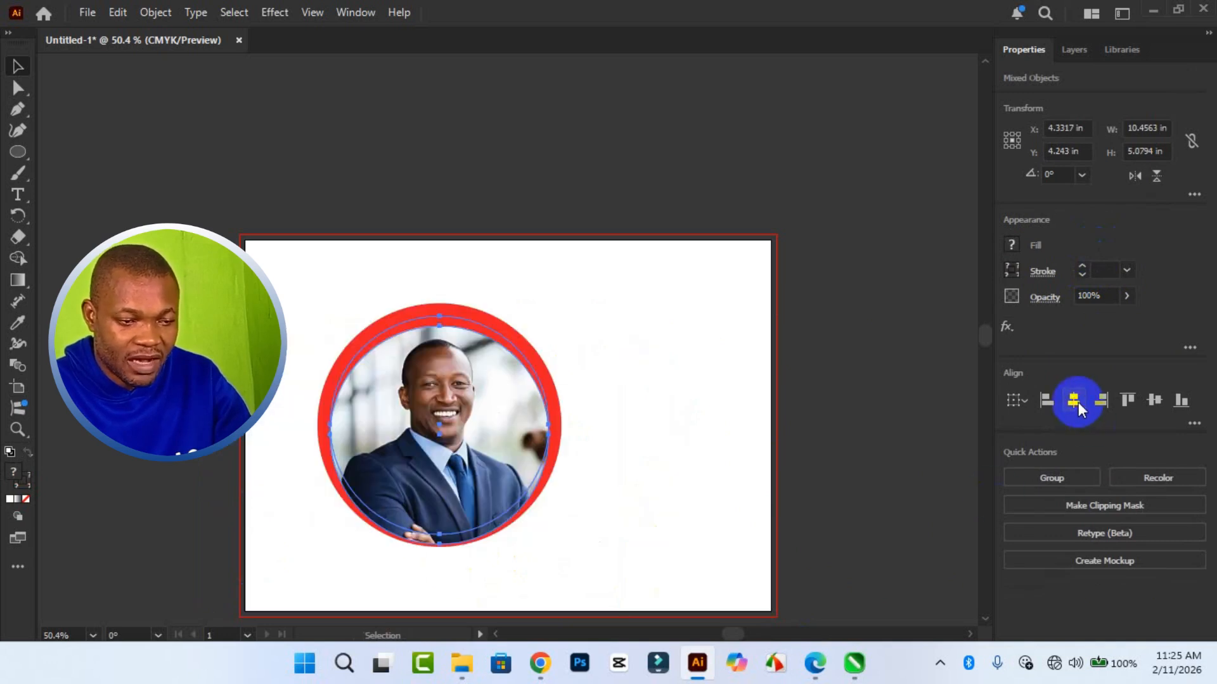
click(1155, 399)
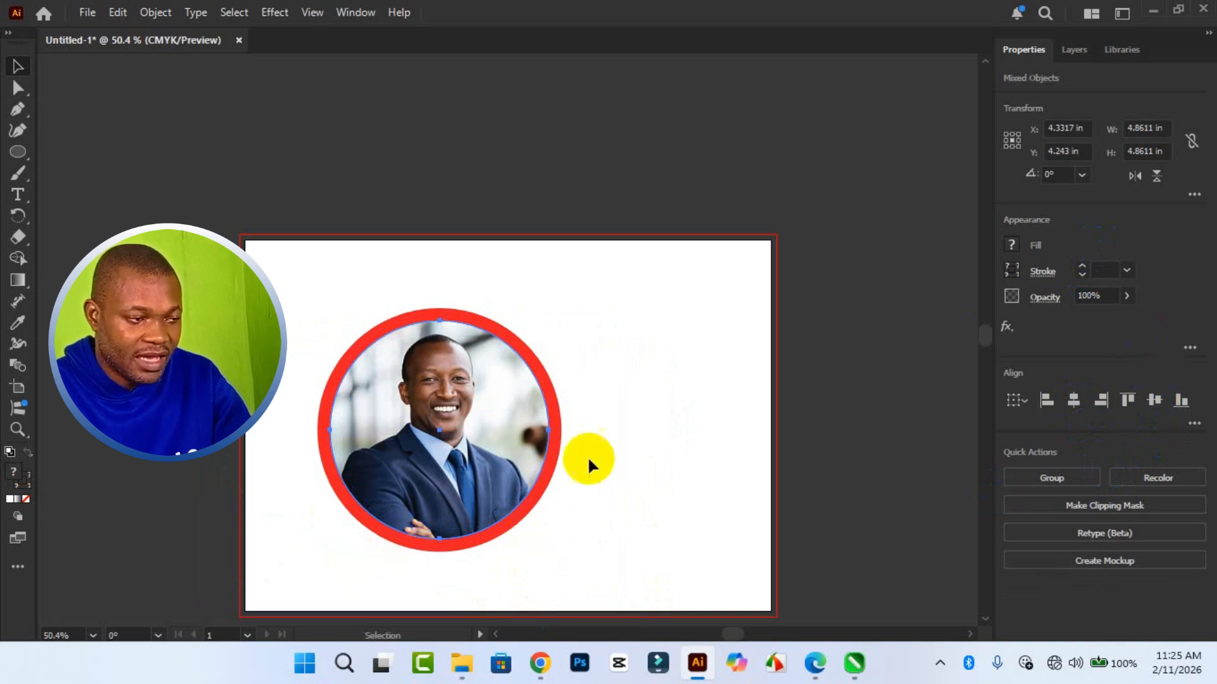
- Group the clipped photo with the red ring and move the group to about X 7.55 in, Y 4.13 in
click(287, 283)
drag(287, 284, 716, 588)
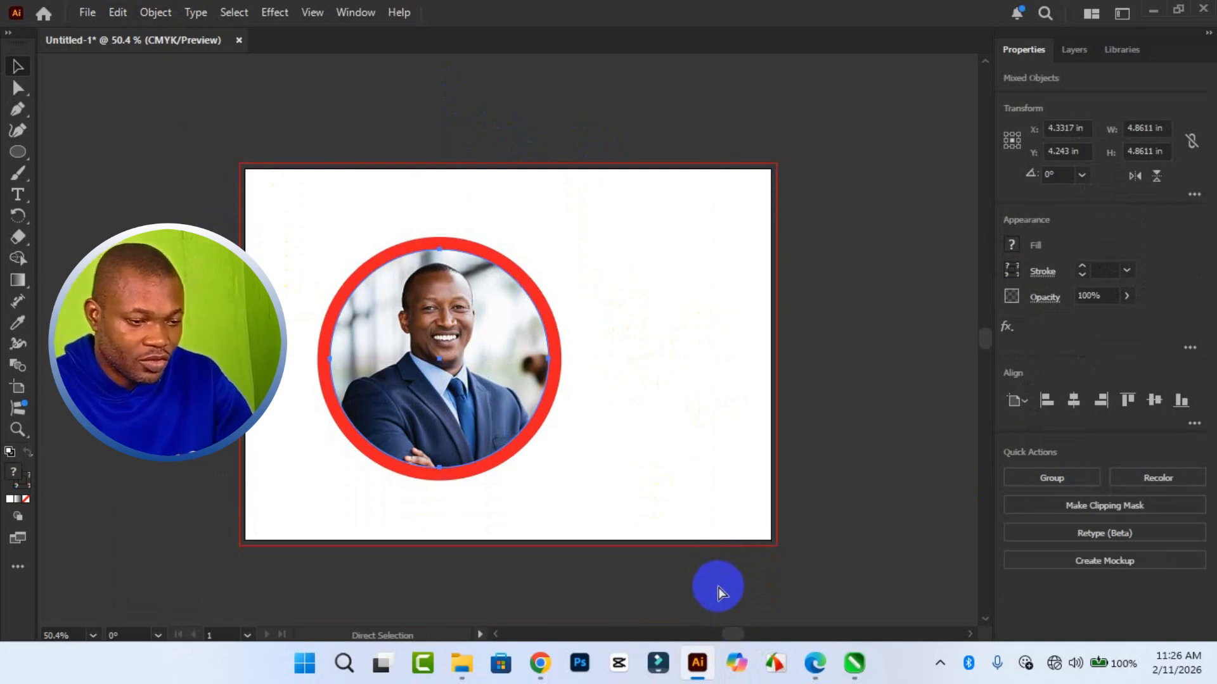
key(ctrl+g)
click(418, 345)
drag(419, 346, 517, 326)
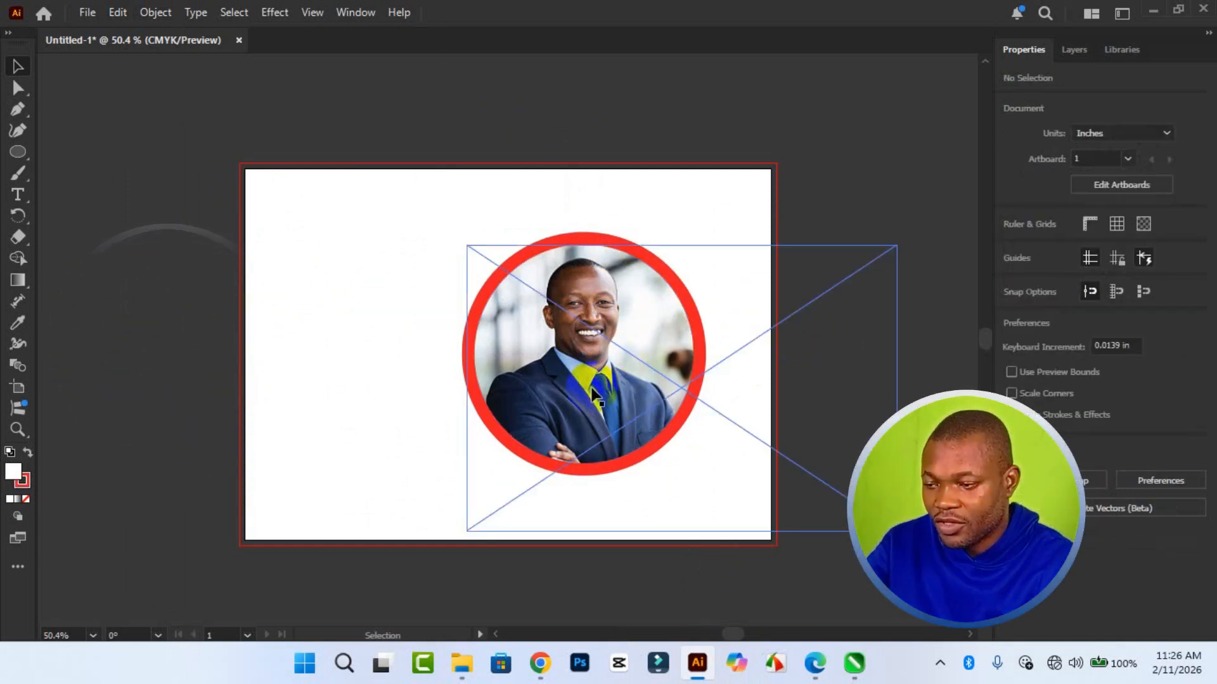
click(596, 386)
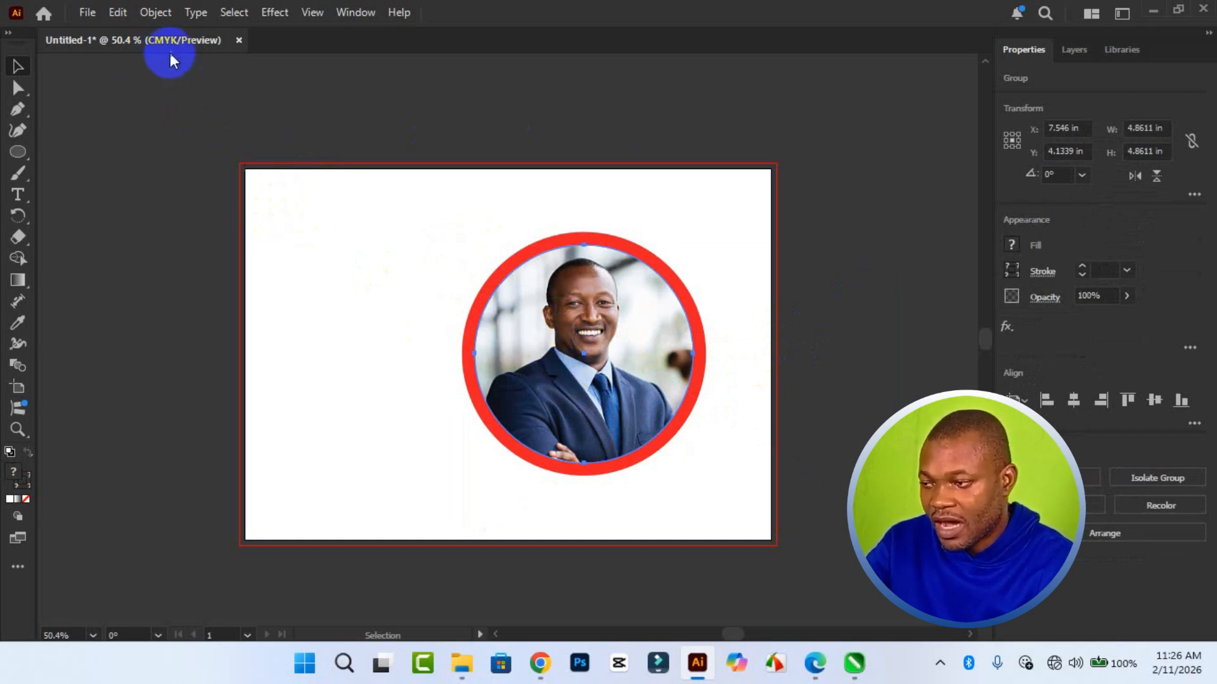
- Open the contents of the framed photo's clipping mask for editing and turn on the Contextual Task Bar
click(161, 16)
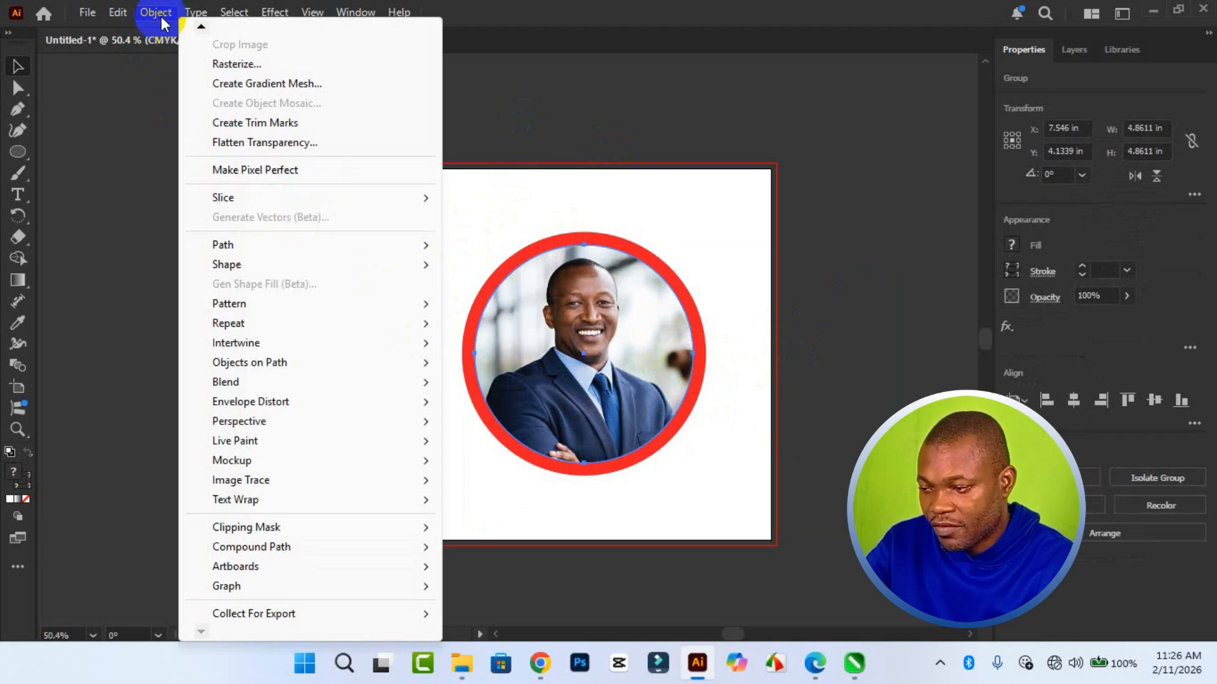
mouse_move(273, 530)
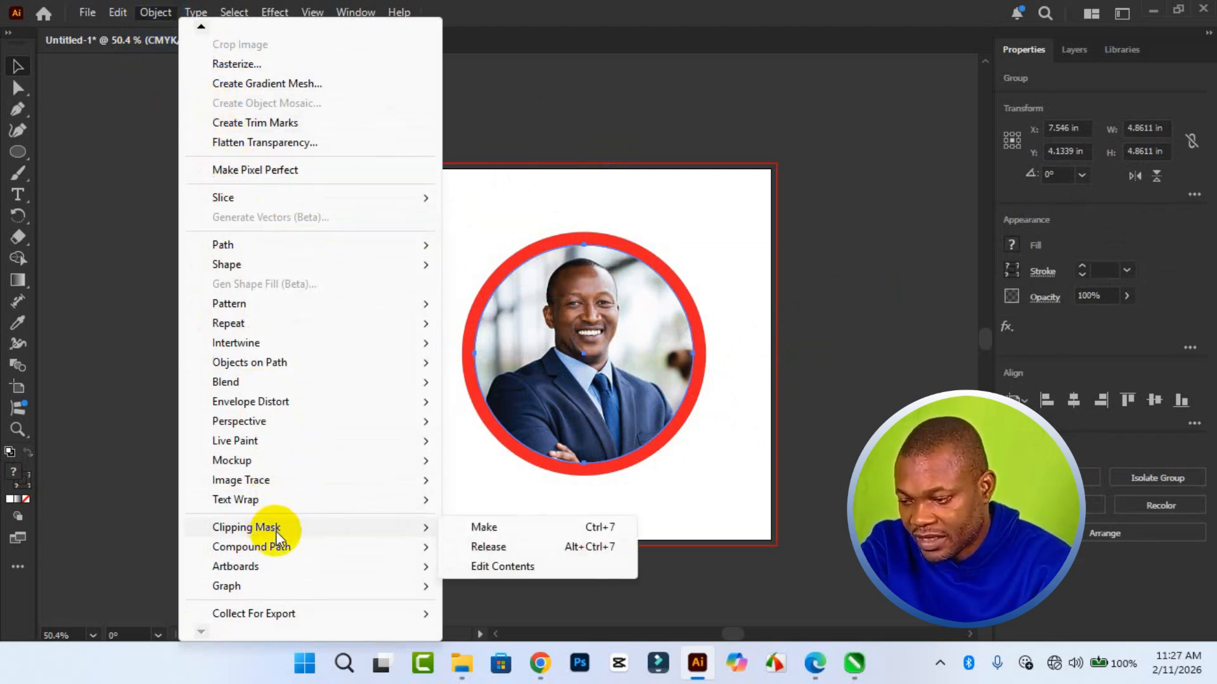
click(545, 559)
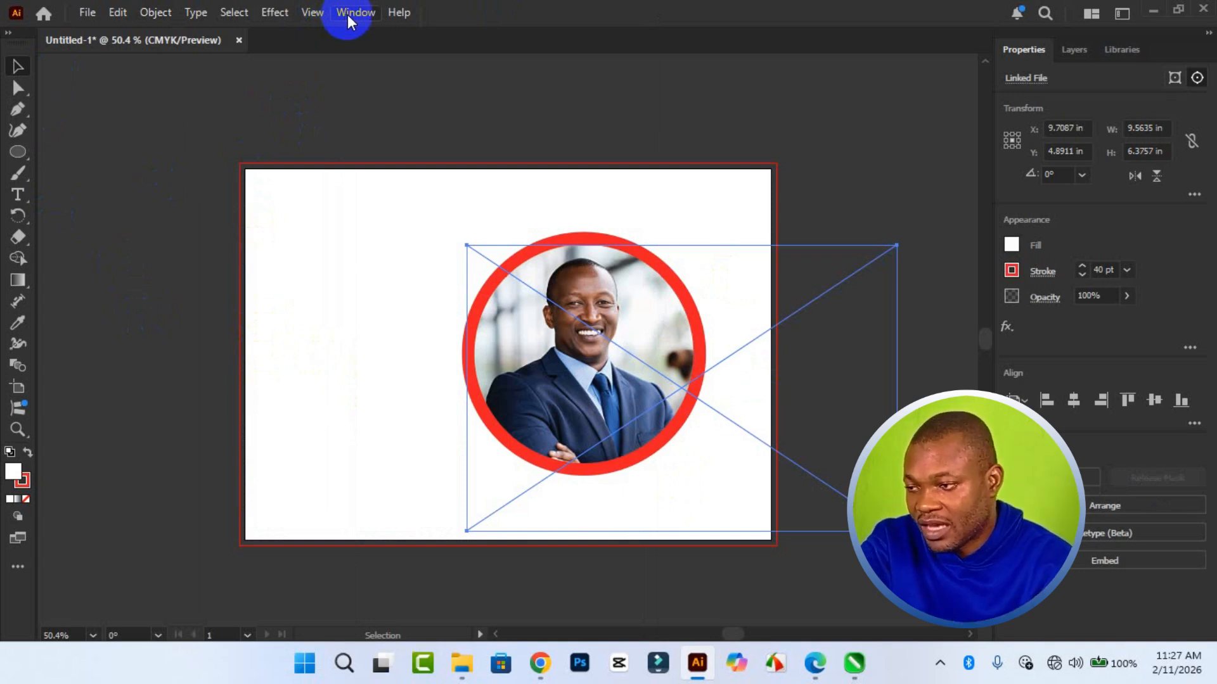
click(347, 14)
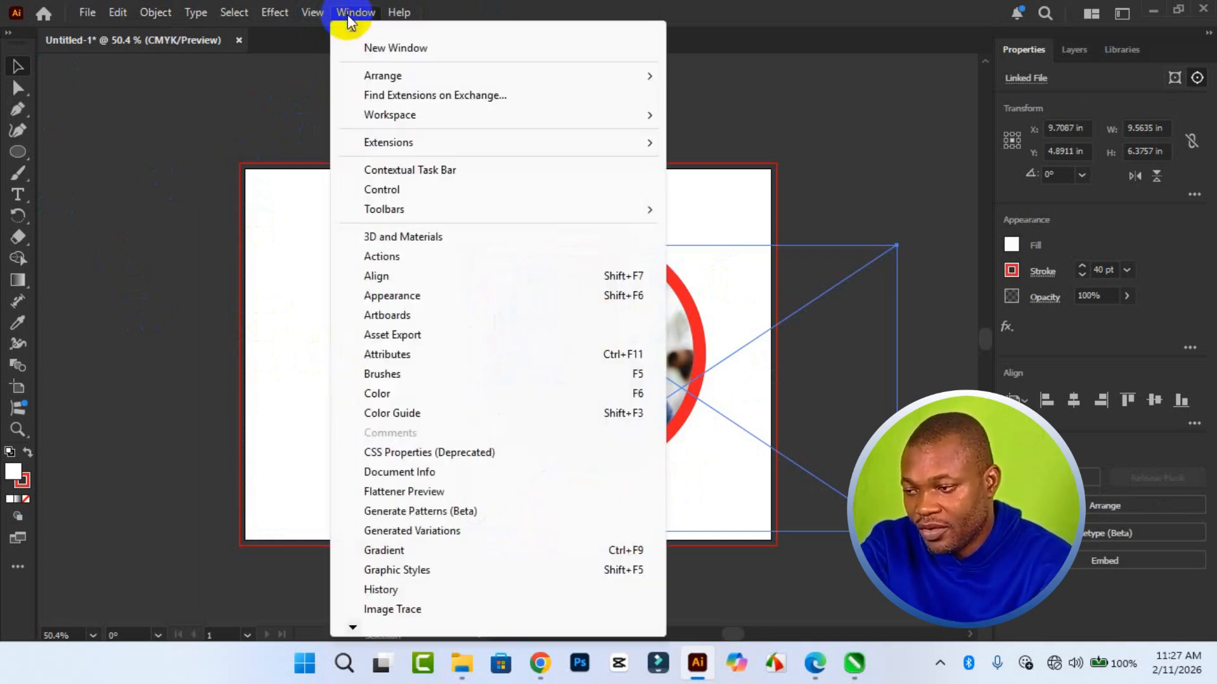
click(415, 169)
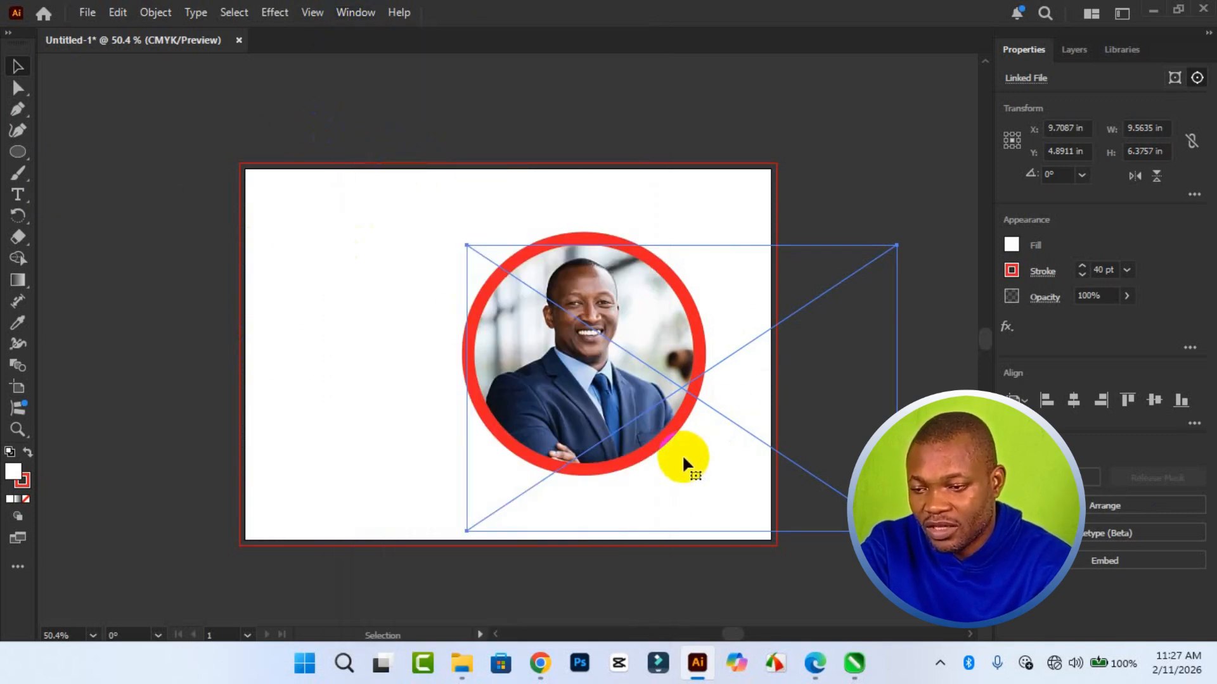
- Reflect the photo inside the clipping mask across the vertical axis and reposition it within the ring at about X 5.45 in, Y 4.75 in
mouse_move(637, 342)
mouse_down()
mouse_move(630, 332)
mouse_move(643, 347)
mouse_up()
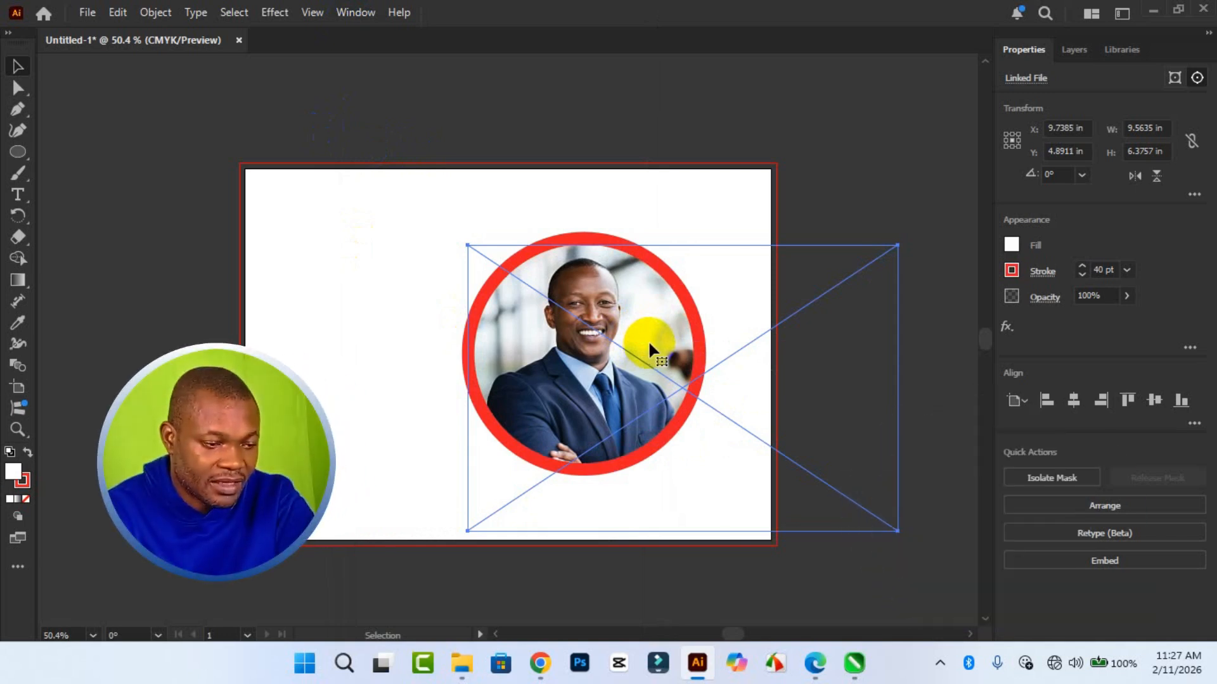
right_click(648, 347)
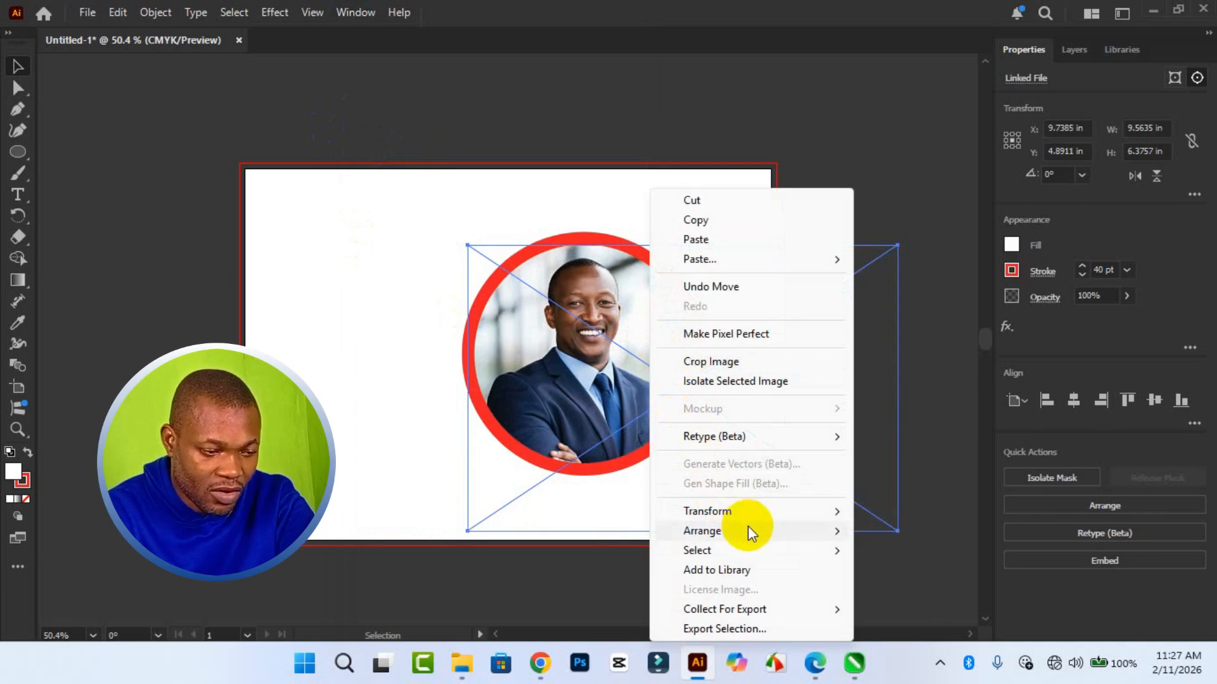
mouse_move(756, 511)
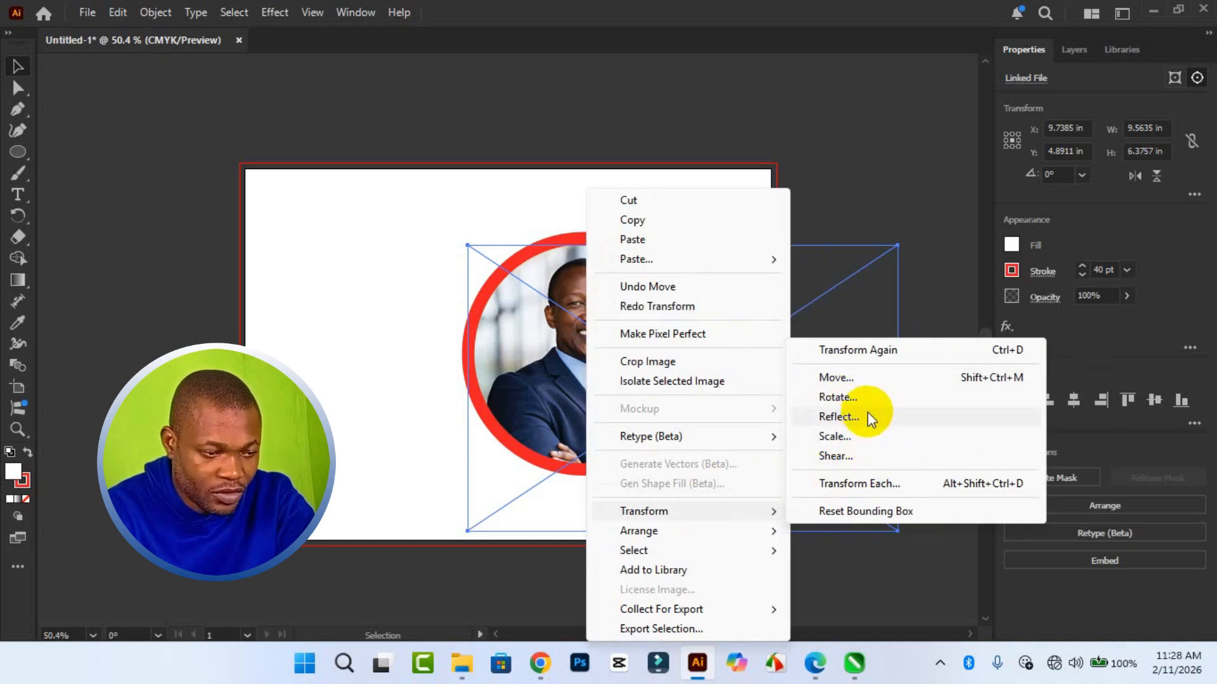
click(851, 417)
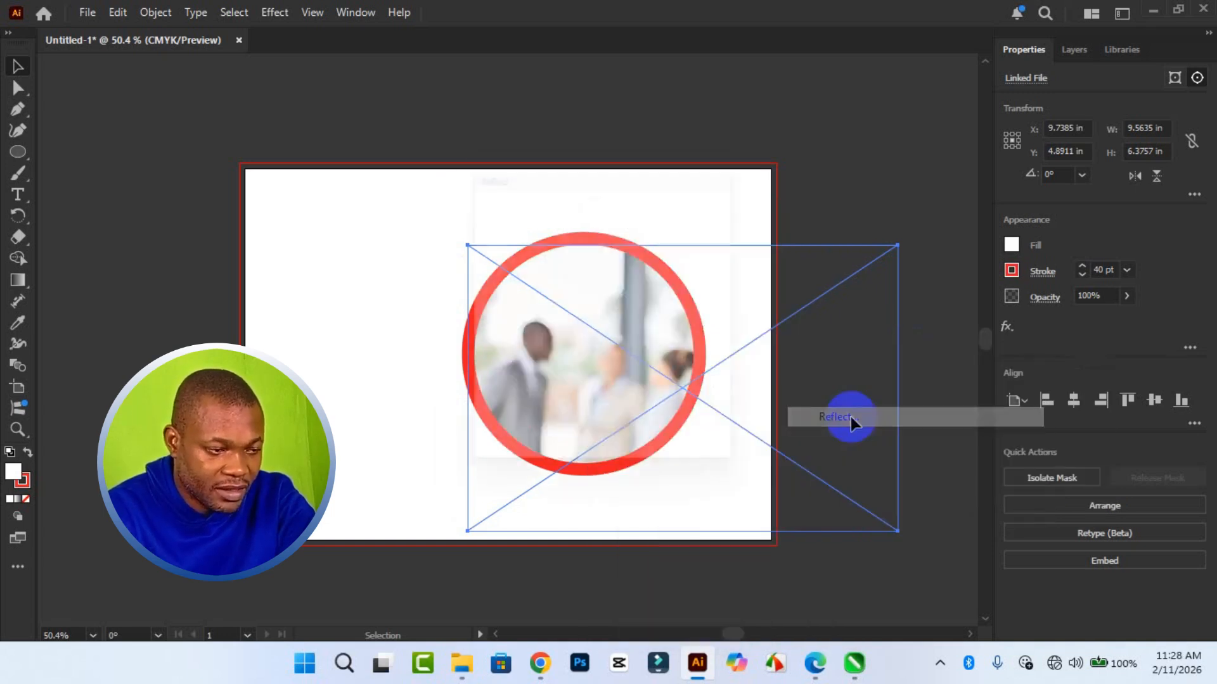
drag(586, 171, 790, 166)
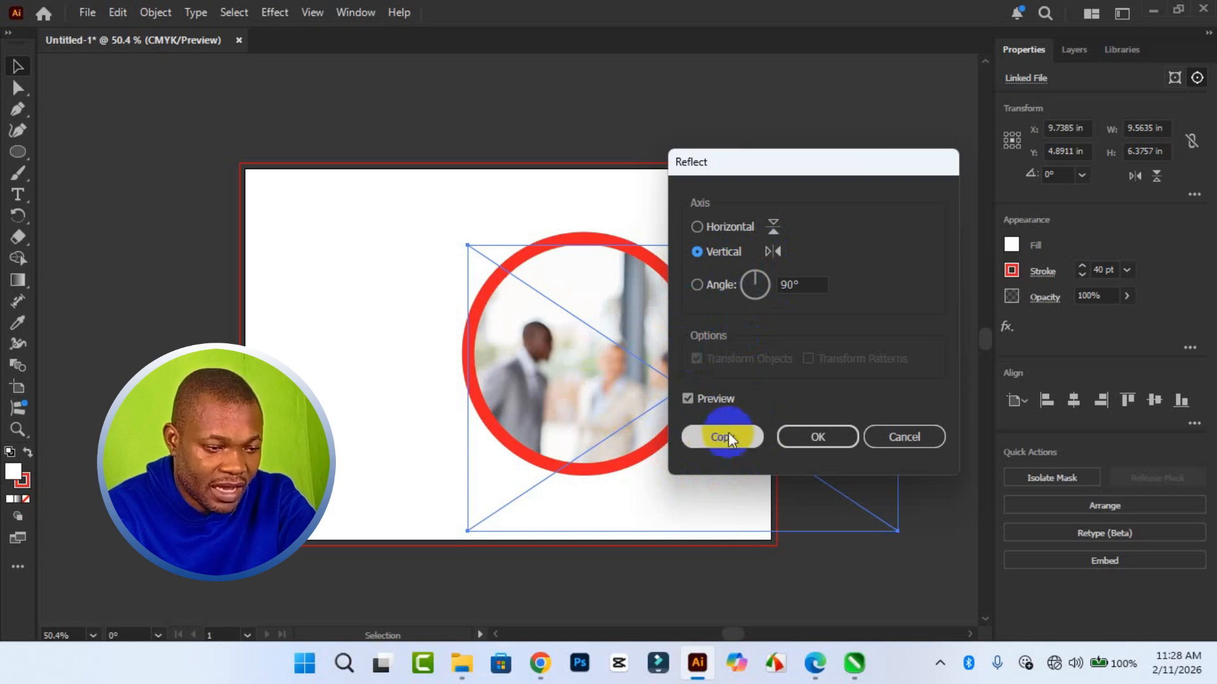
click(795, 438)
drag(634, 403, 435, 399)
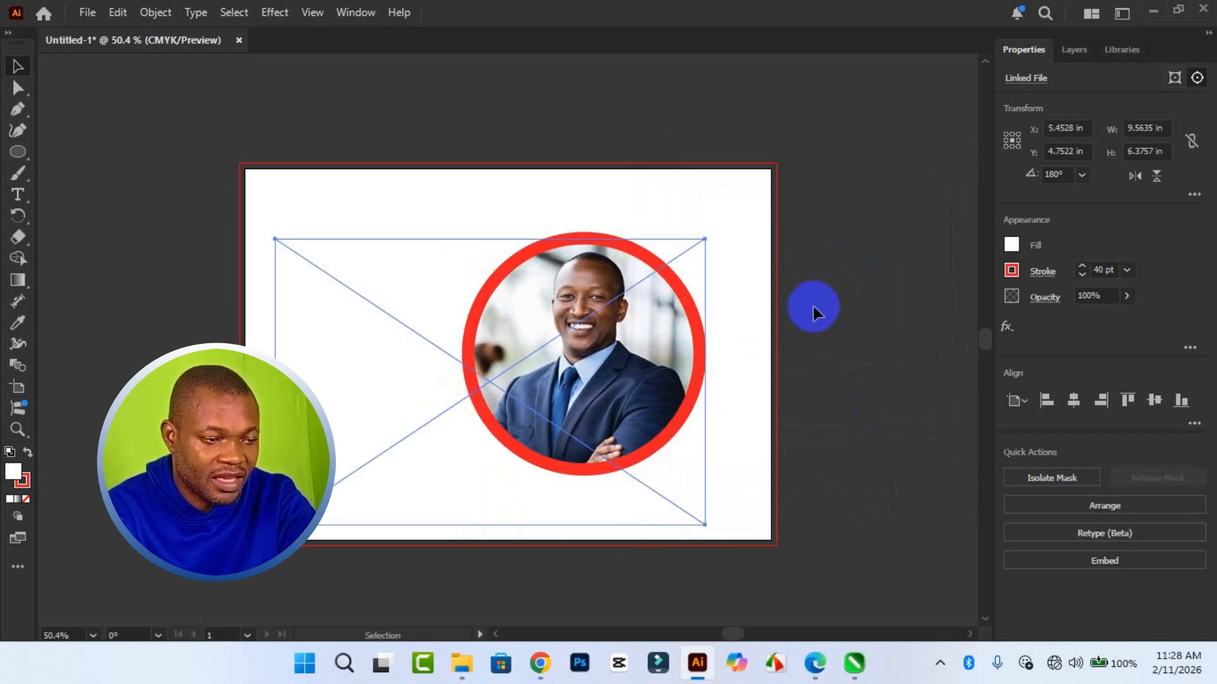
- Deselect the reflected photo and turn off the Contextual Task Bar
click(294, 150)
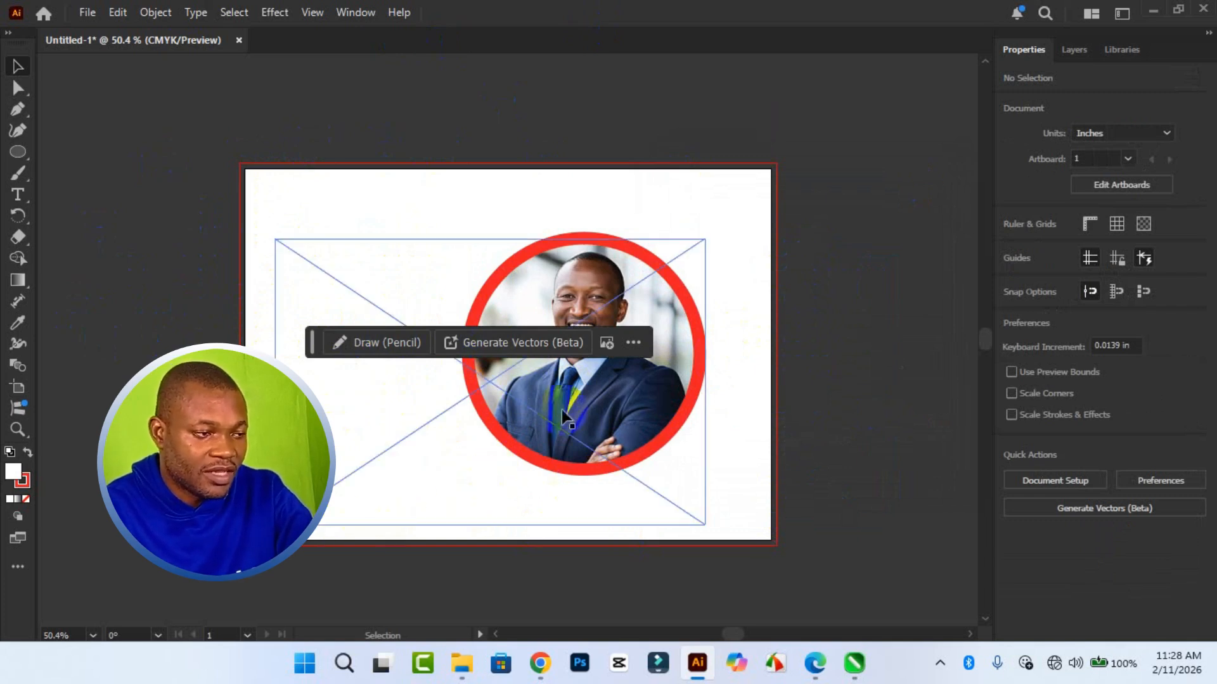
click(367, 12)
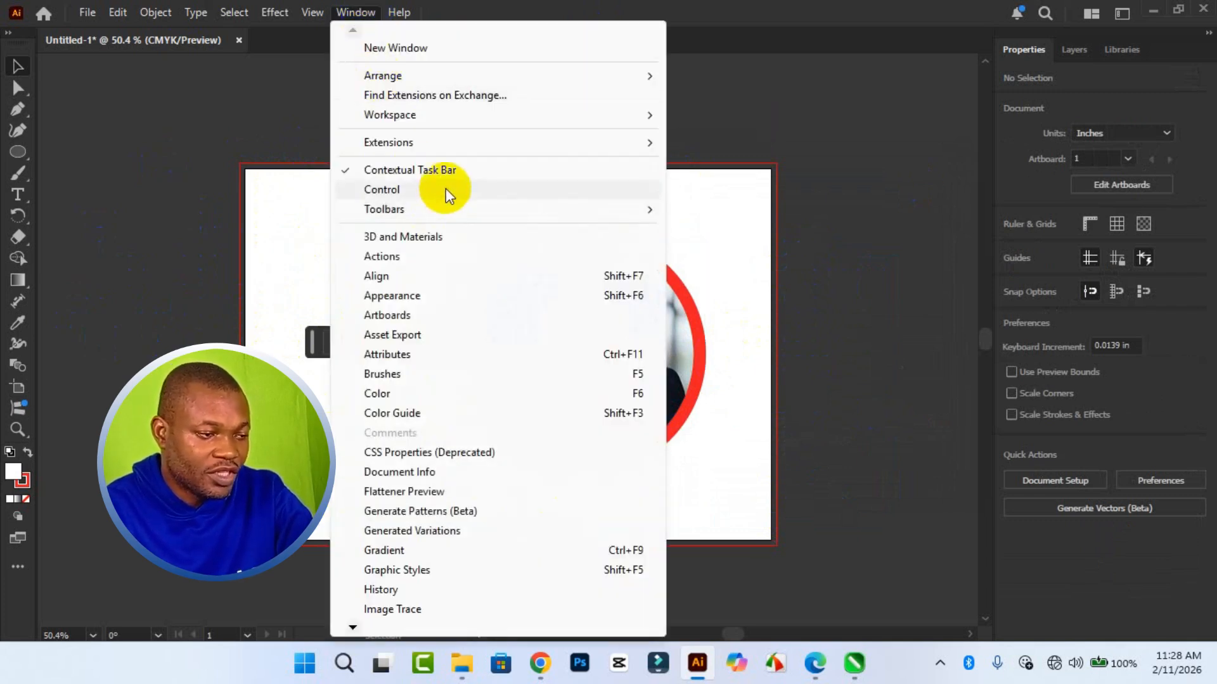
click(443, 171)
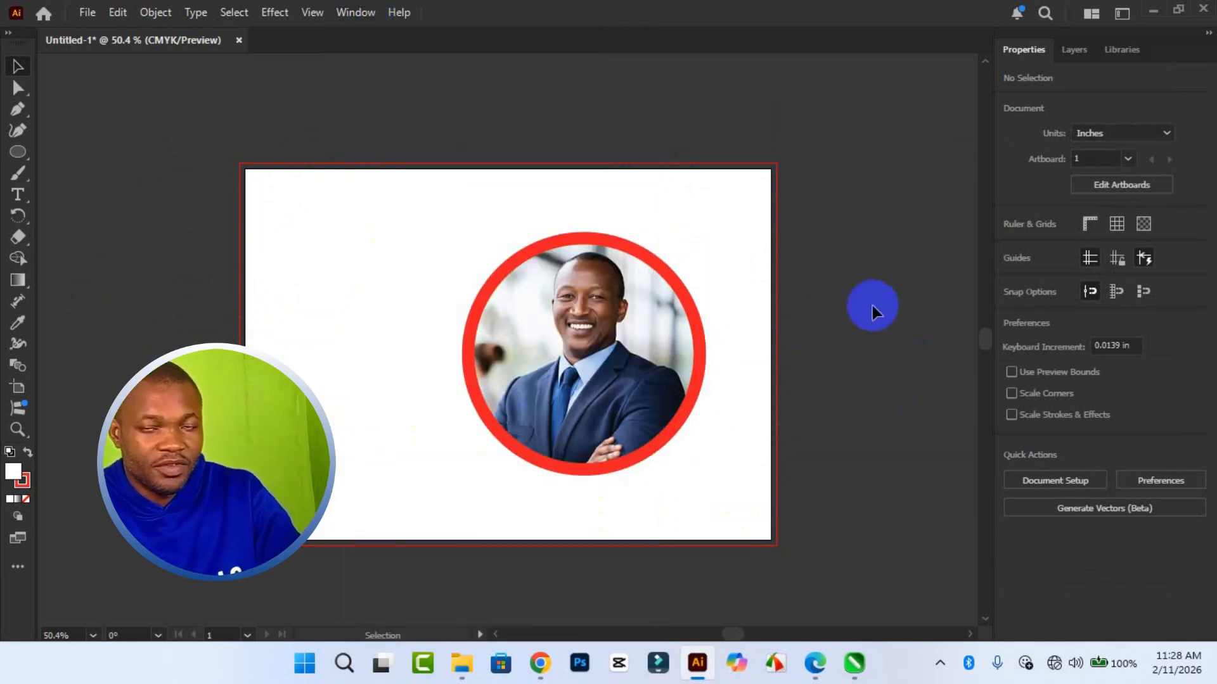